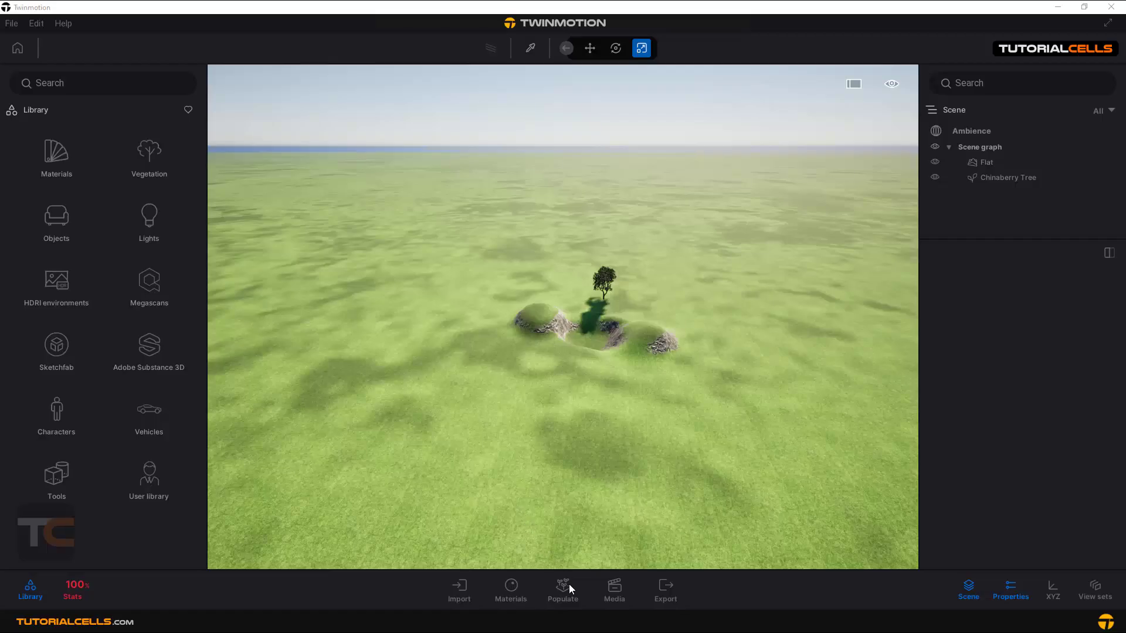
Open the Populate tools from the bottom toolbar
click(569, 585)
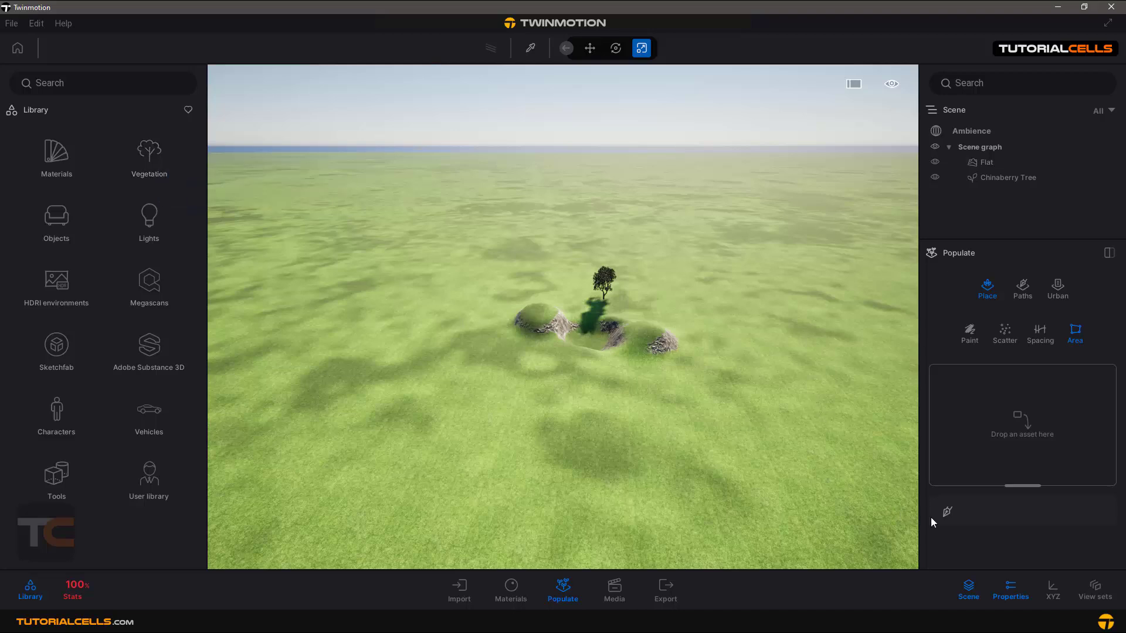
Draw an eight-point Area spline around the tree and mounds, closing it on the first point
click(946, 514)
click(332, 475)
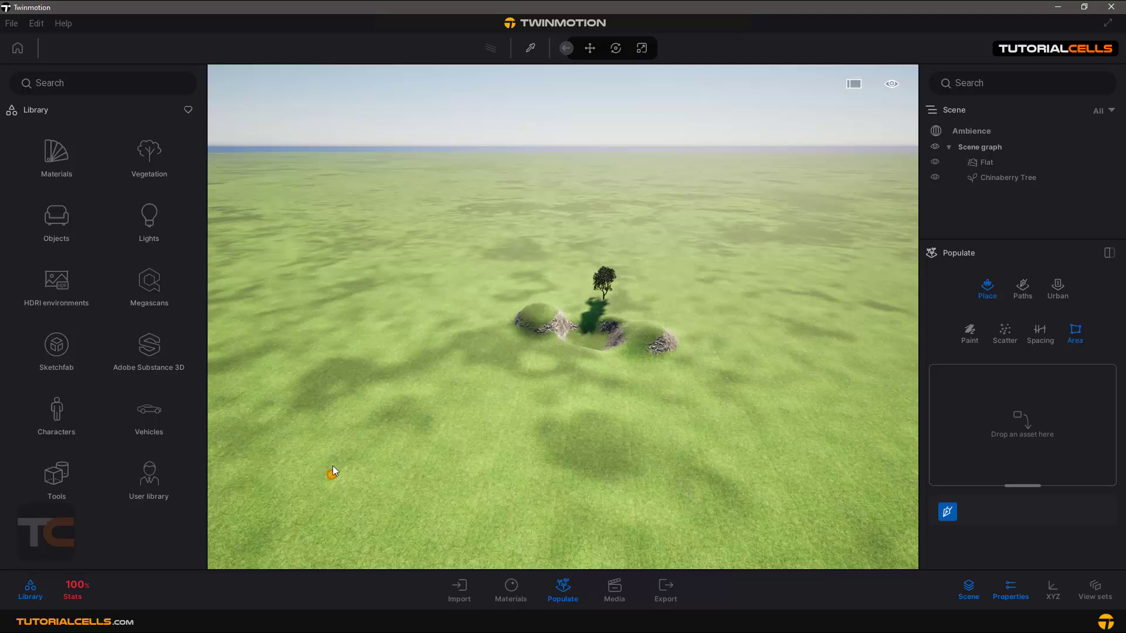
click(414, 297)
click(565, 233)
click(676, 223)
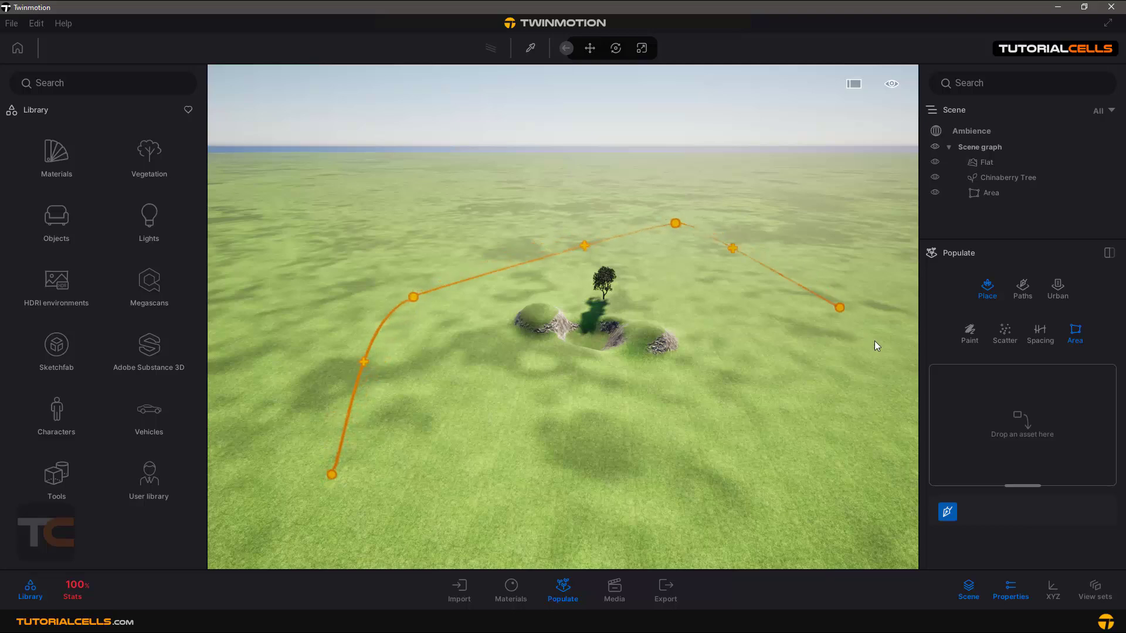
click(883, 356)
click(844, 514)
click(781, 548)
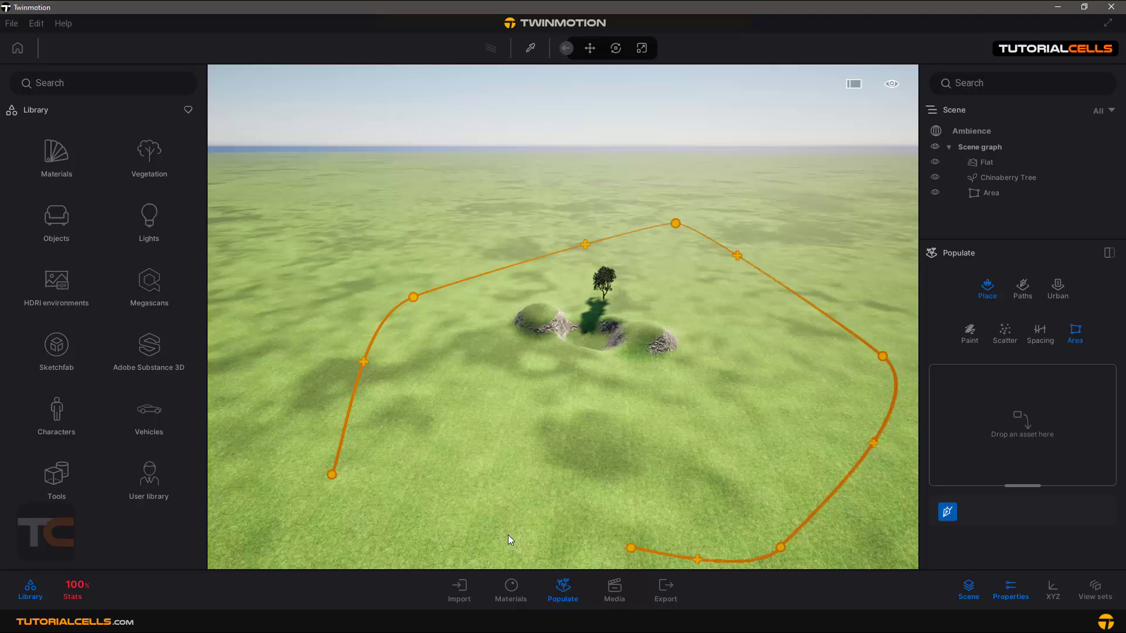
click(409, 552)
click(328, 477)
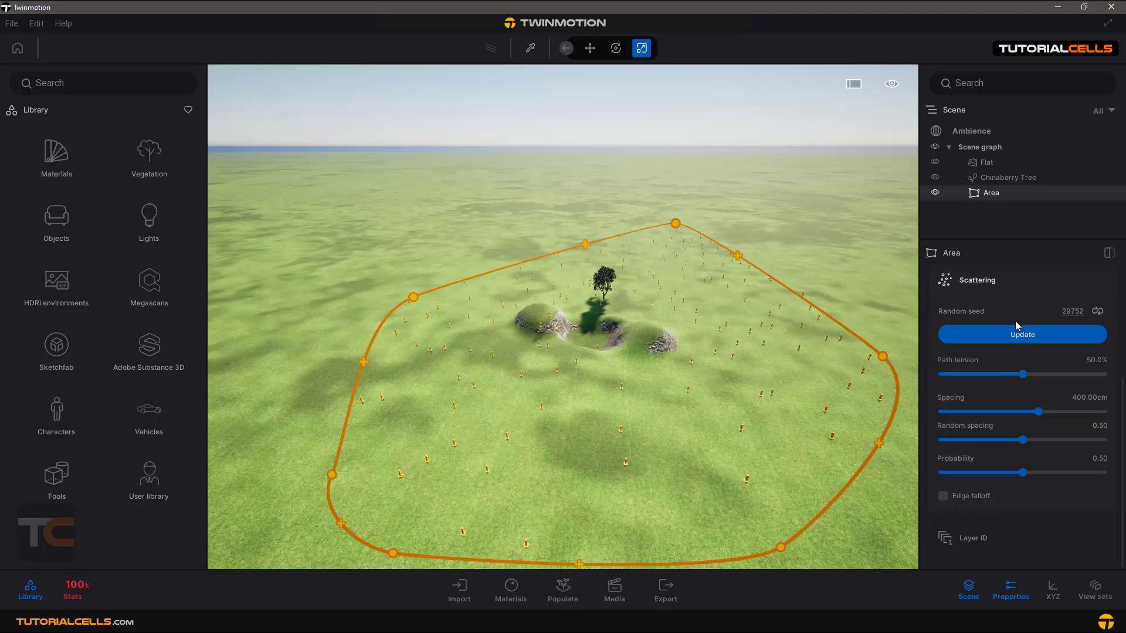
Add an edge control point and drag it right, then drag the top point left
scroll(1006, 322, up, 5)
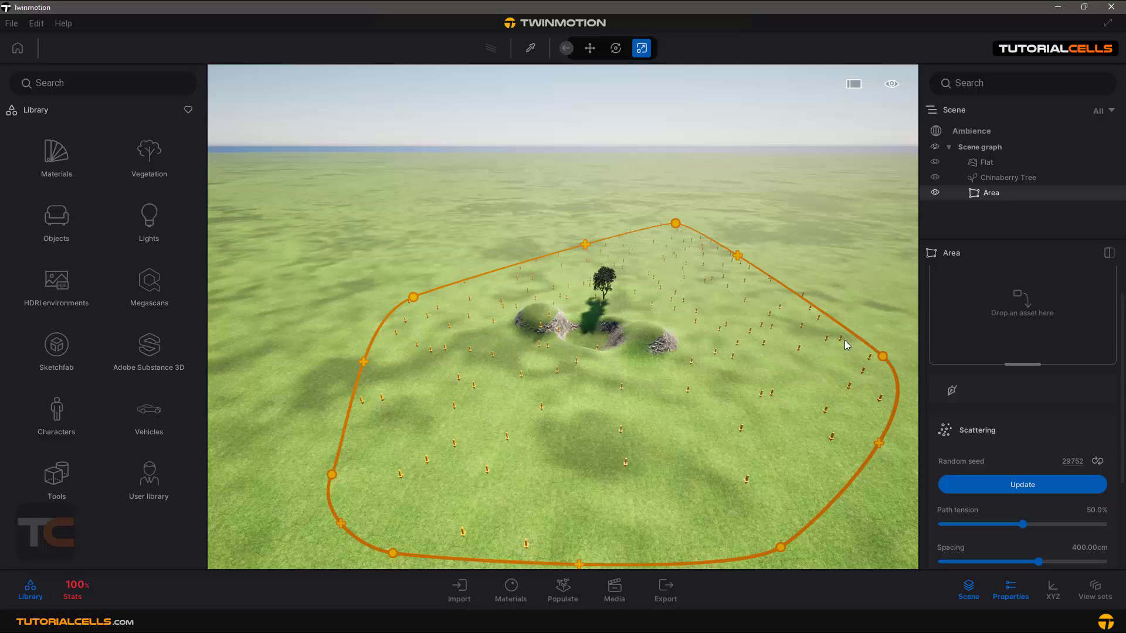
click(738, 256)
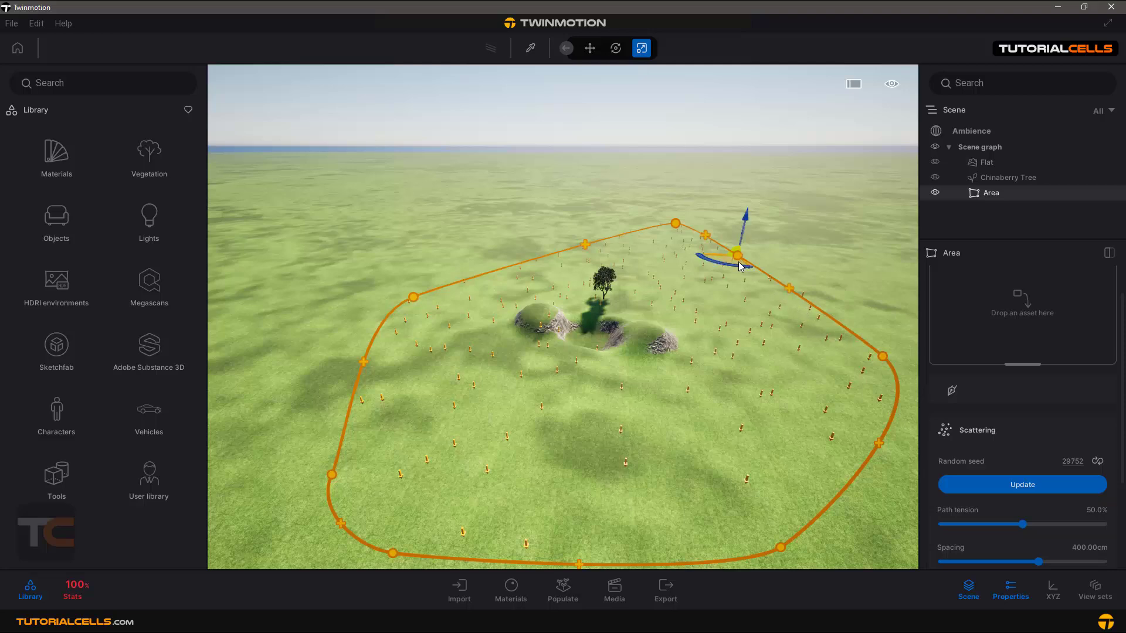
drag(727, 267, 789, 272)
click(677, 224)
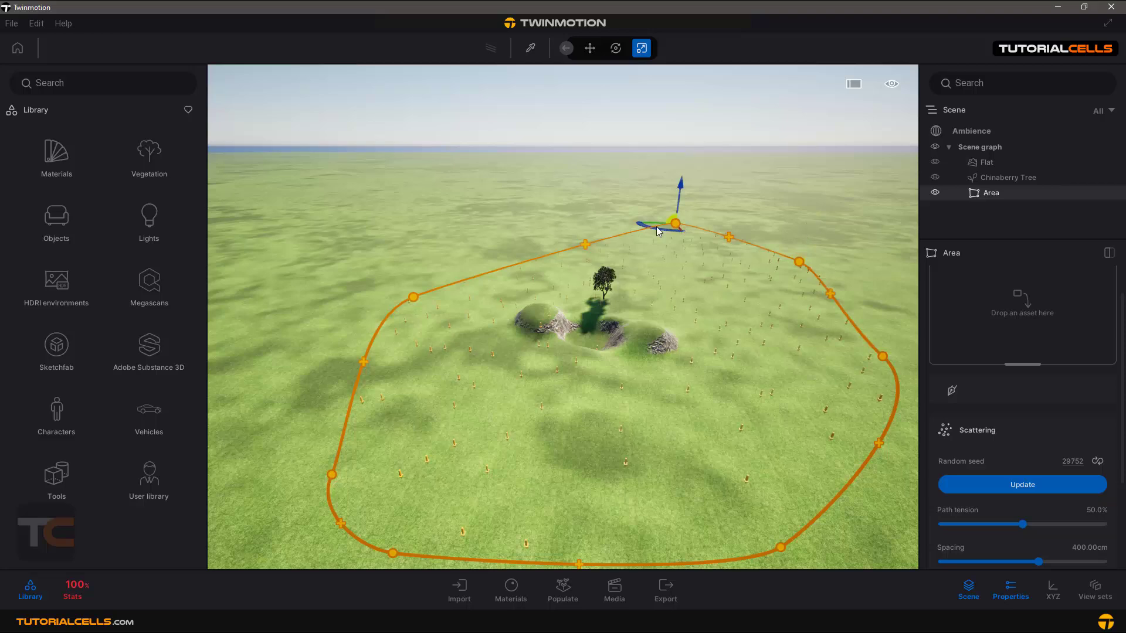
drag(657, 227, 602, 228)
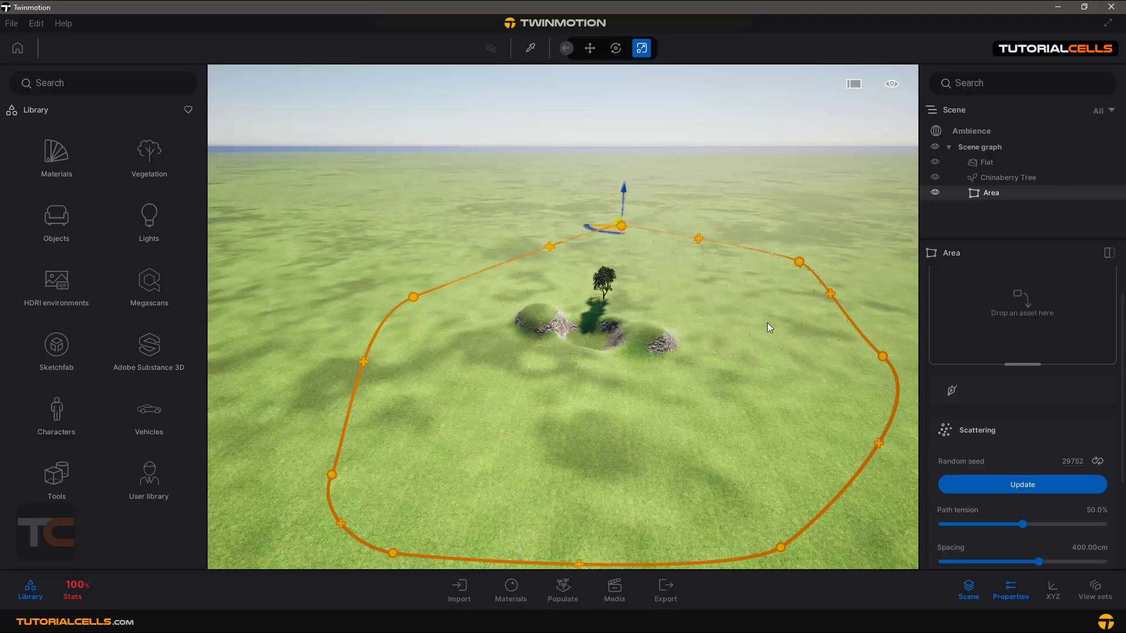
Set the Area's Path tension under Scattering to 0.0%
scroll(994, 501, down, 1)
scroll(994, 498, down, 1)
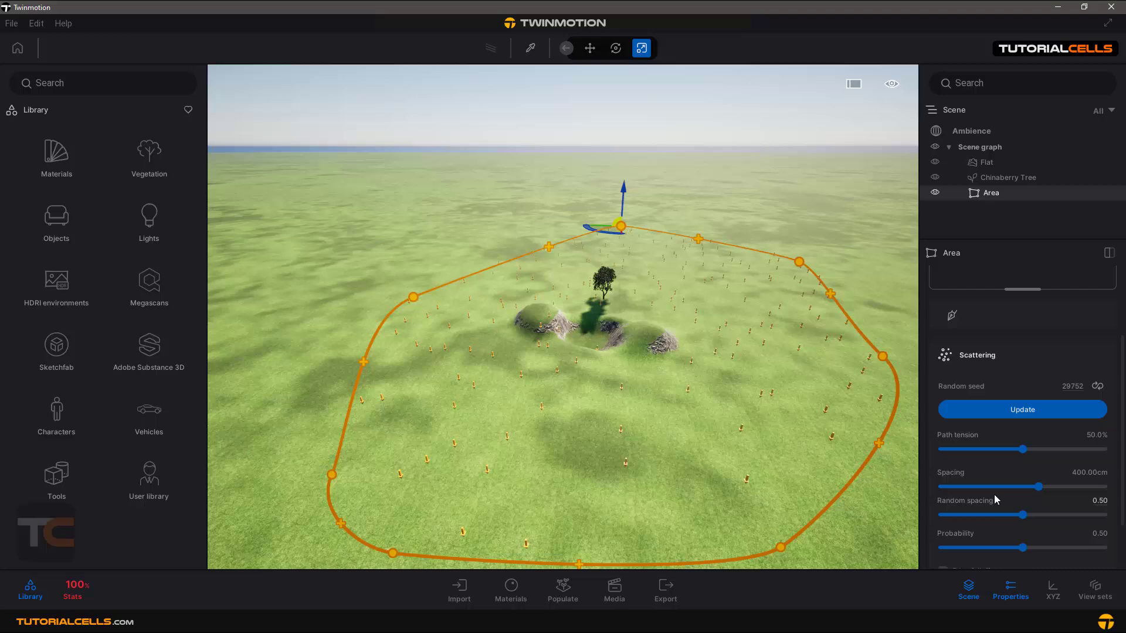
scroll(994, 494, down, 1)
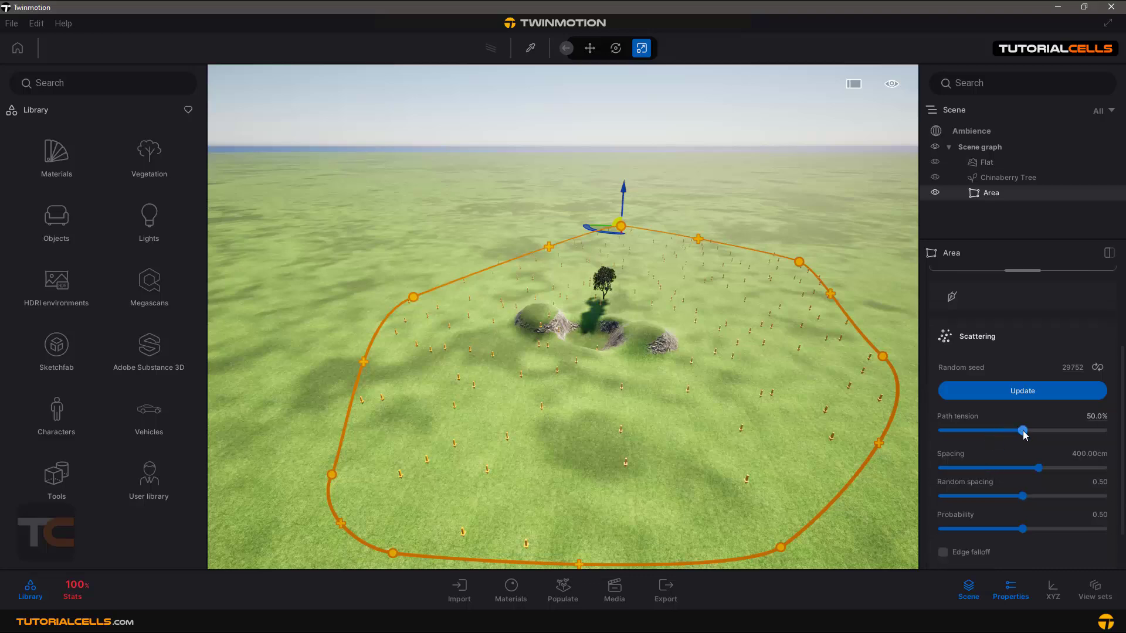
drag(1024, 434, 941, 433)
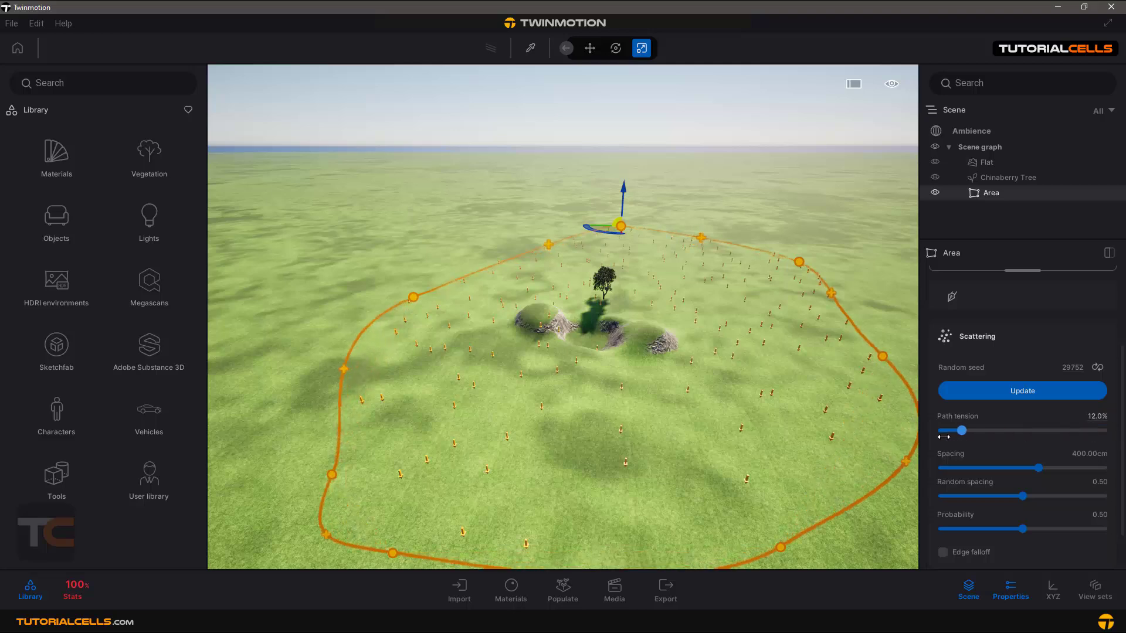
scroll(793, 425, down, 2)
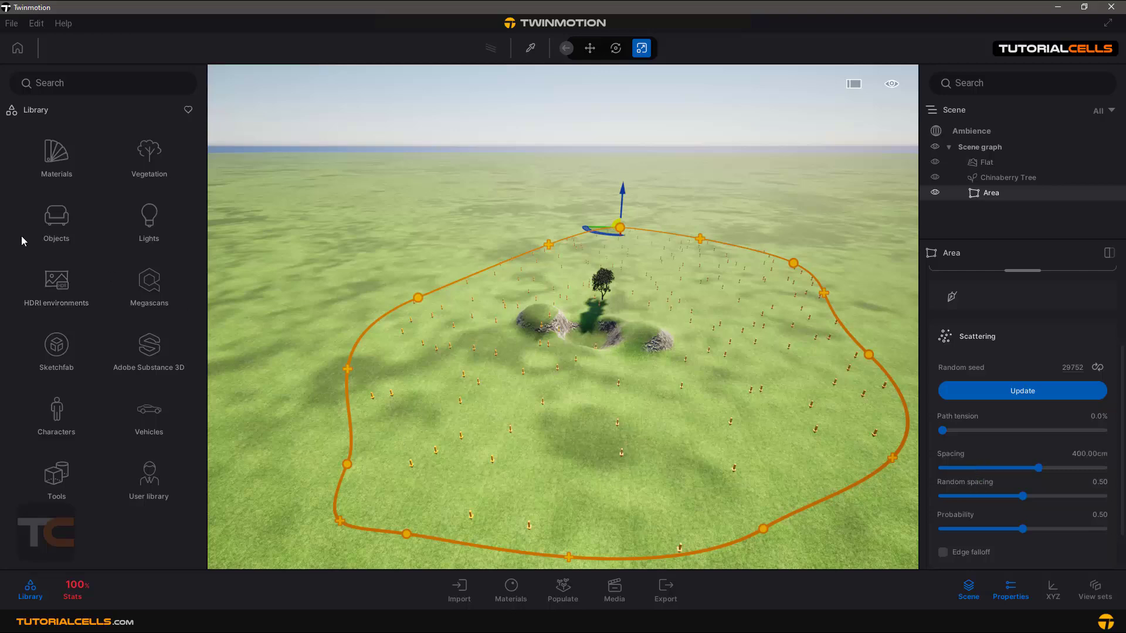
Assign Box 1m from Objects > Primitives as the Area's scattered asset
click(56, 226)
click(57, 229)
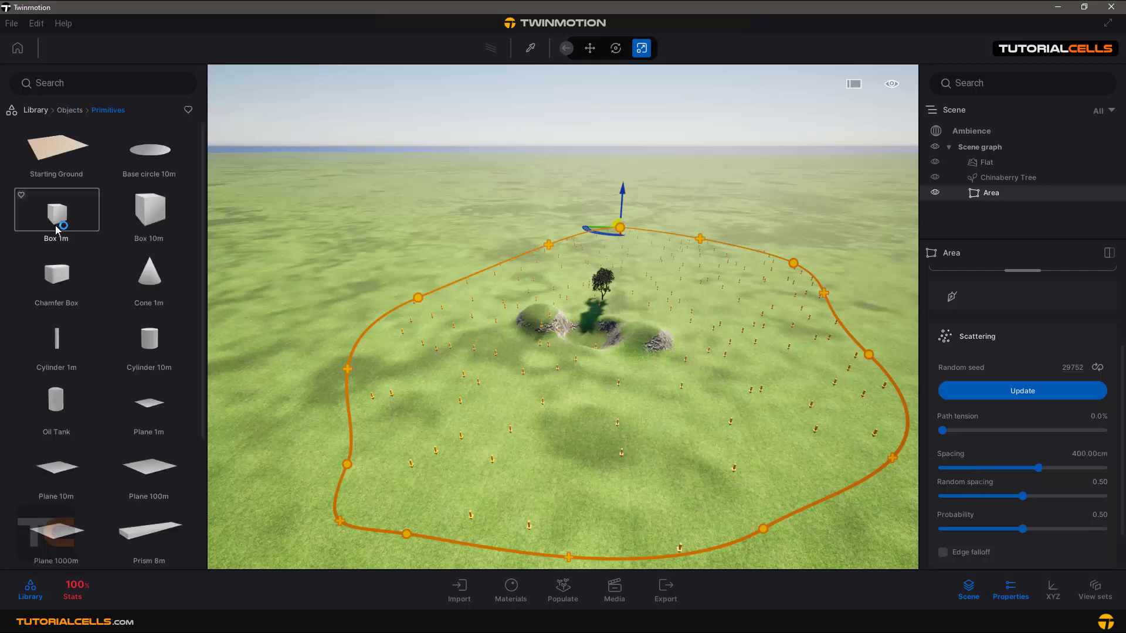
drag(55, 222, 1008, 301)
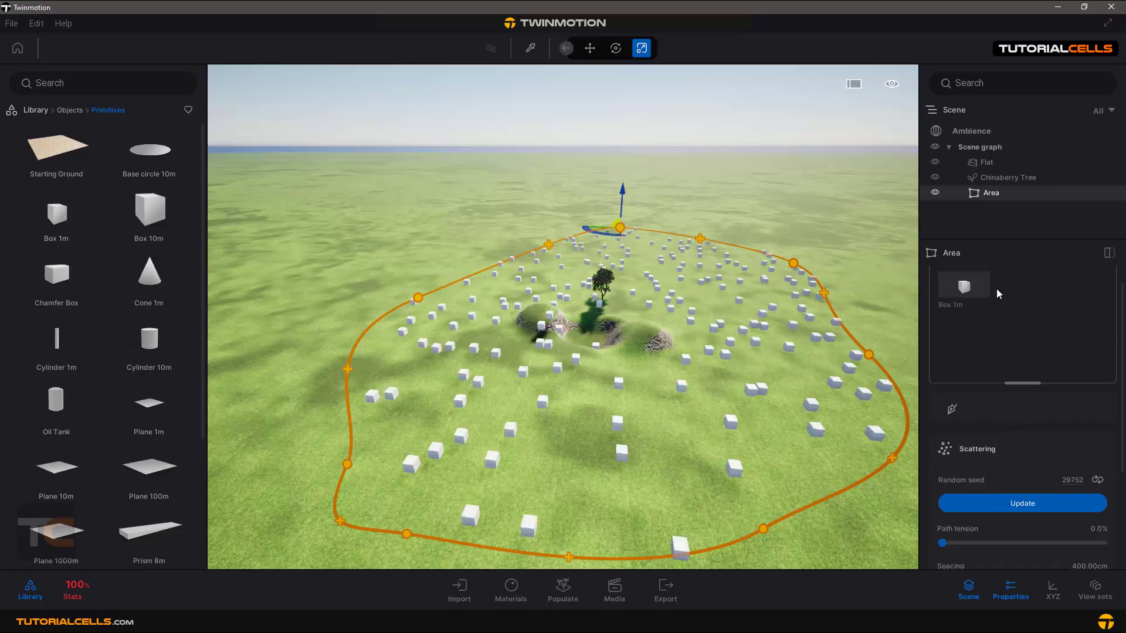
scroll(698, 394, up, 1)
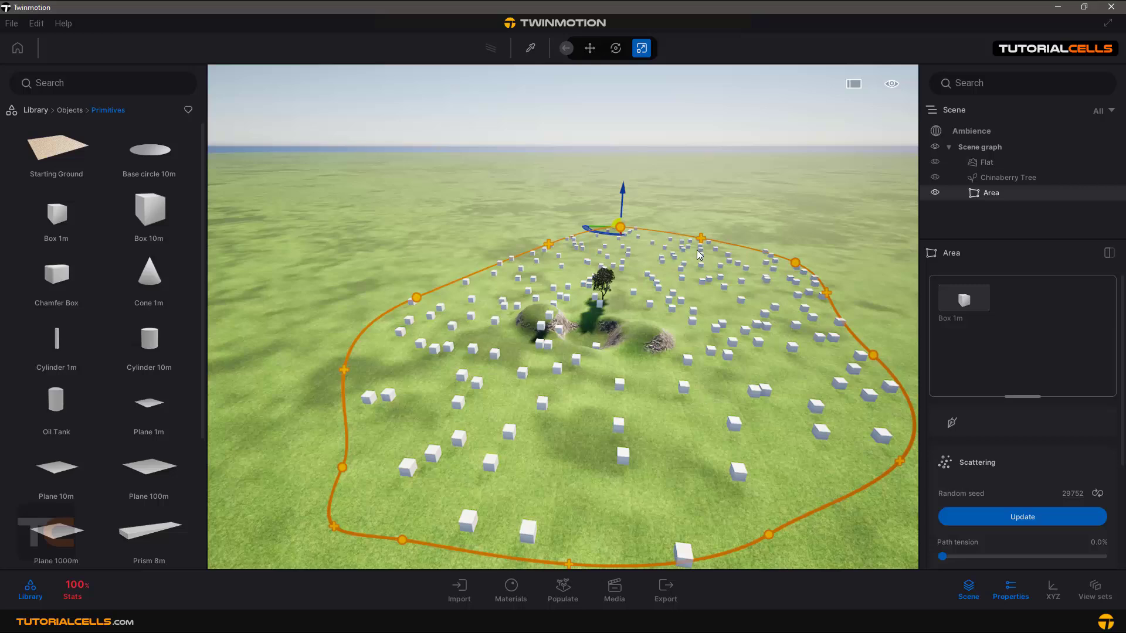
Nudge the left control point up-left and regenerate the random seed twice to 3235
click(418, 299)
drag(419, 301, 408, 294)
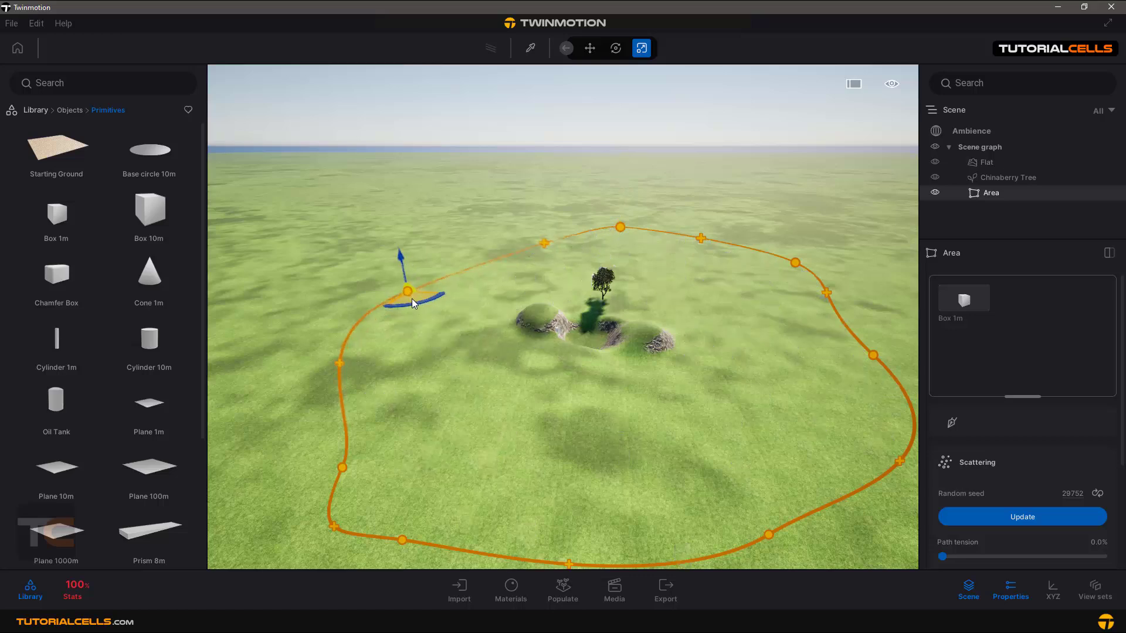
scroll(1025, 435, down, 3)
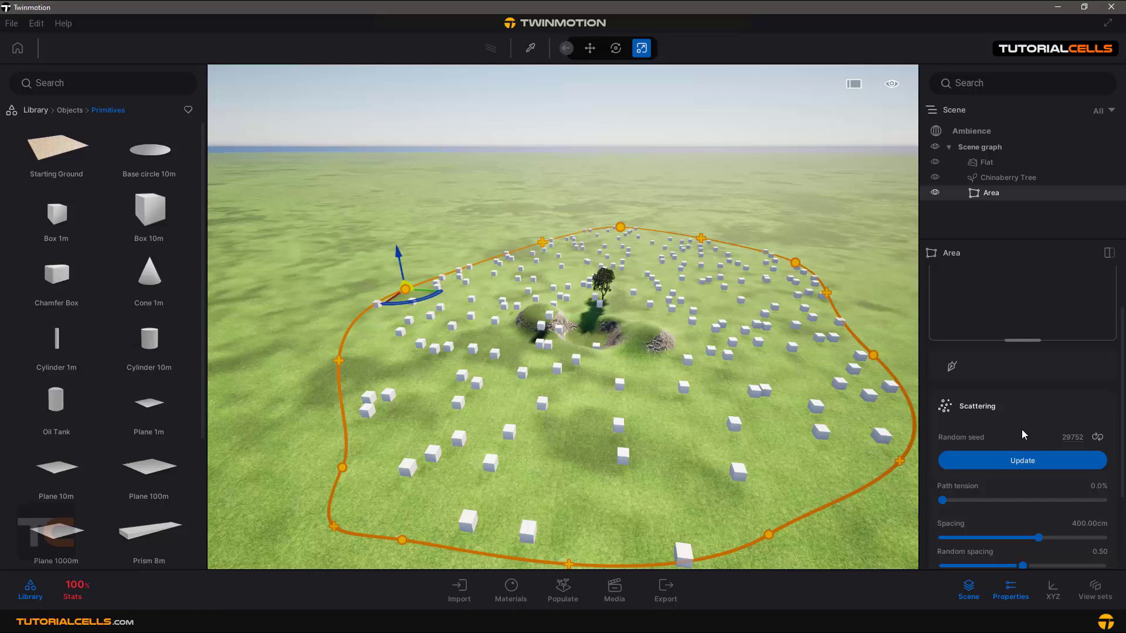
click(1097, 381)
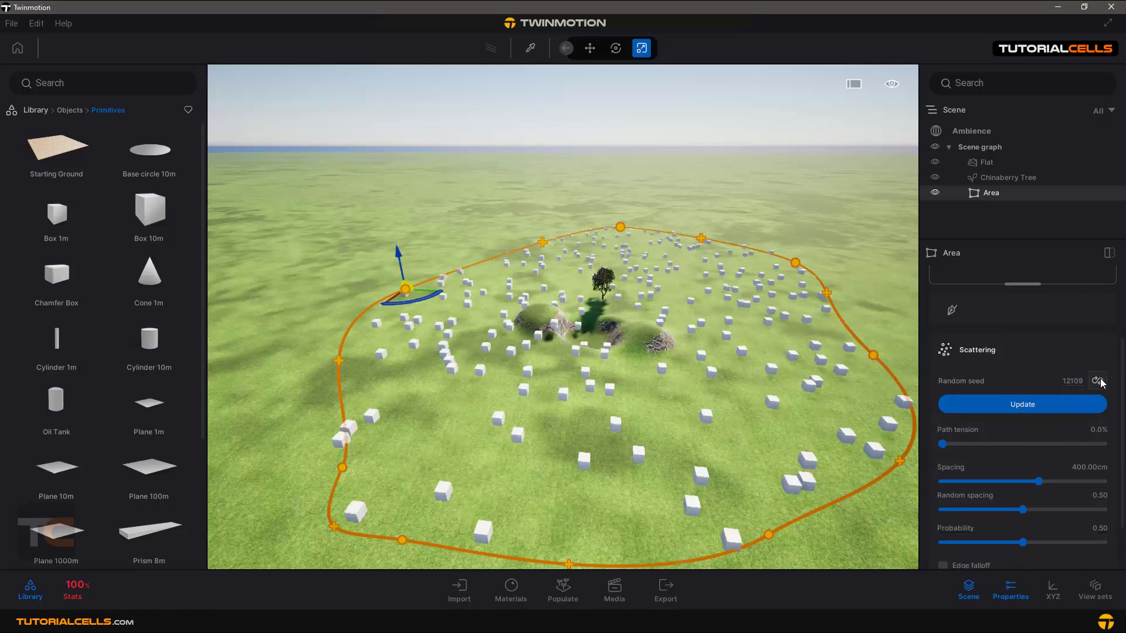
click(1097, 381)
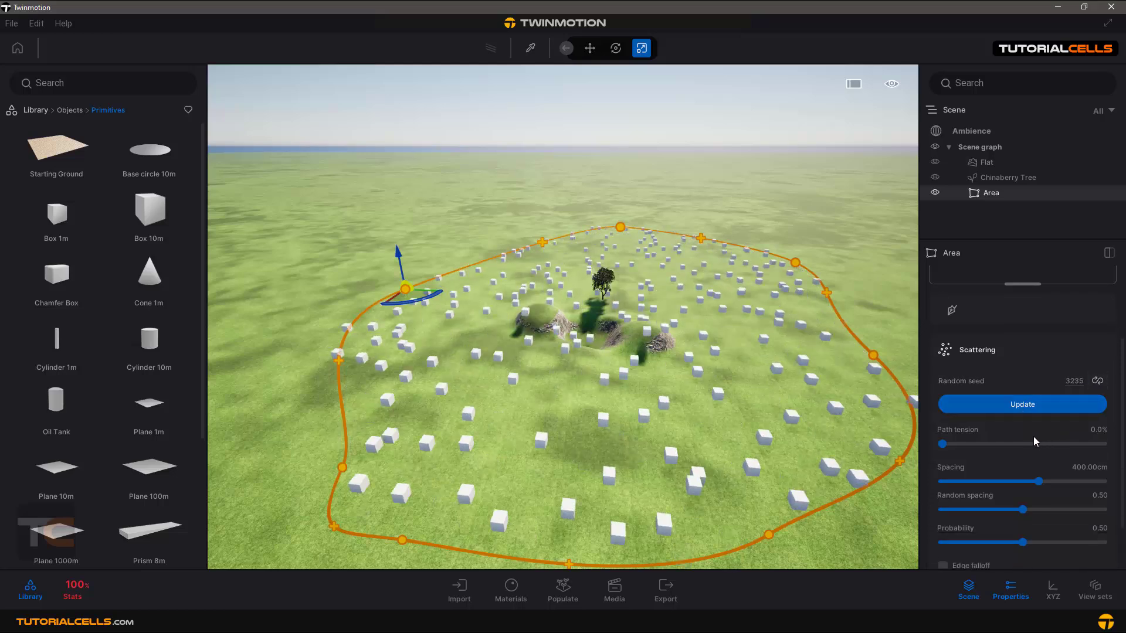
scroll(988, 493, down, 1)
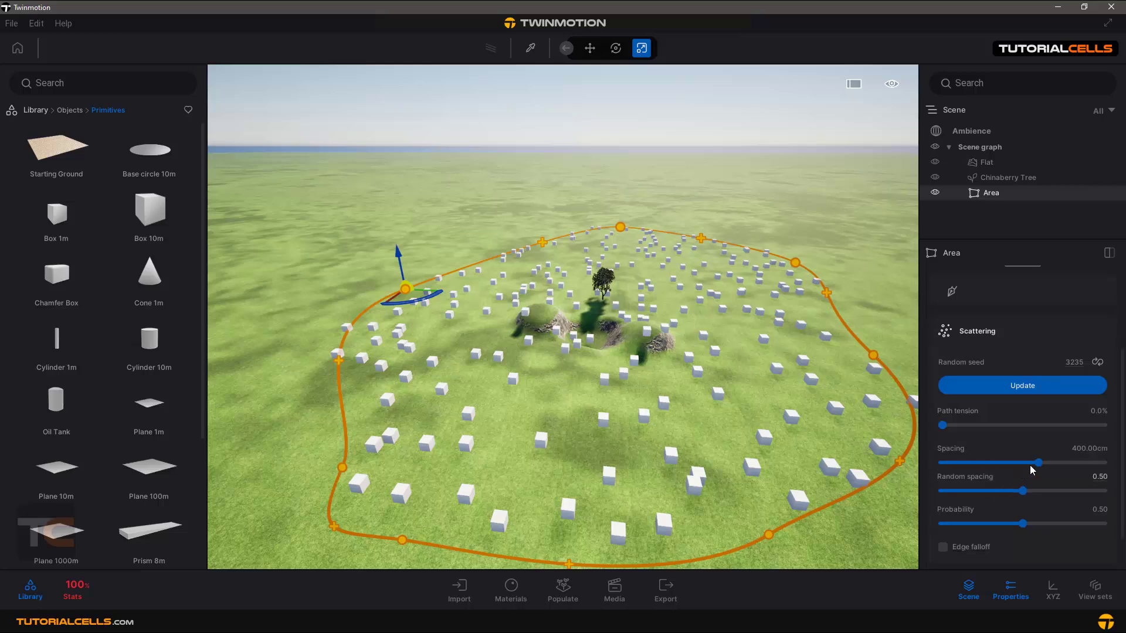
Lower Spacing to 256.93 cm and raise Probability to 0.96
drag(1041, 467, 993, 463)
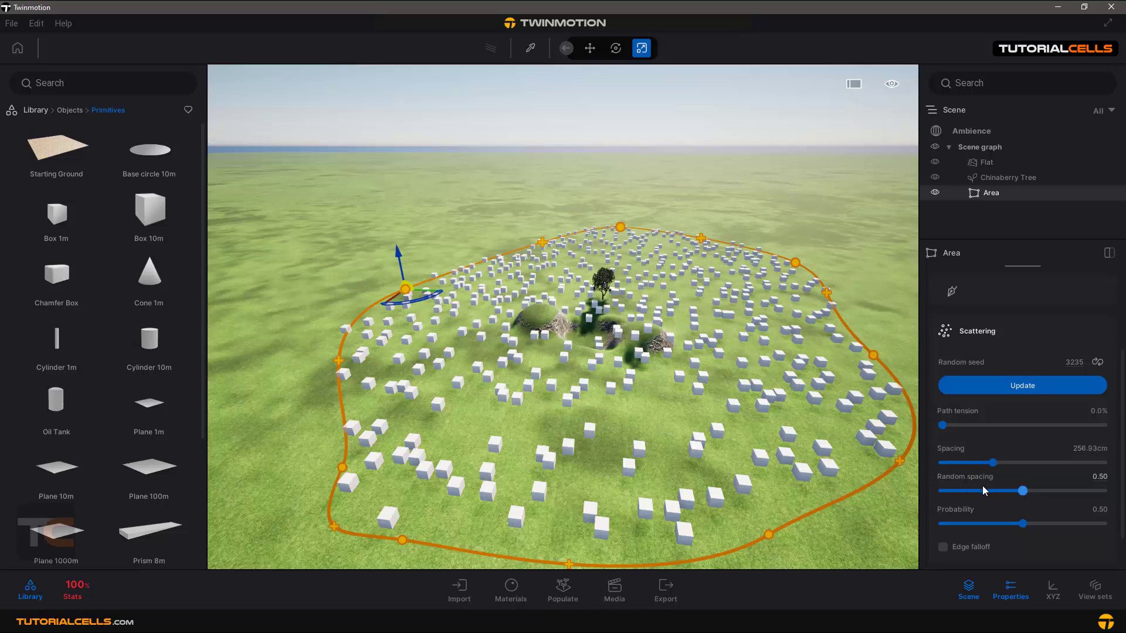
scroll(983, 486, down, 1)
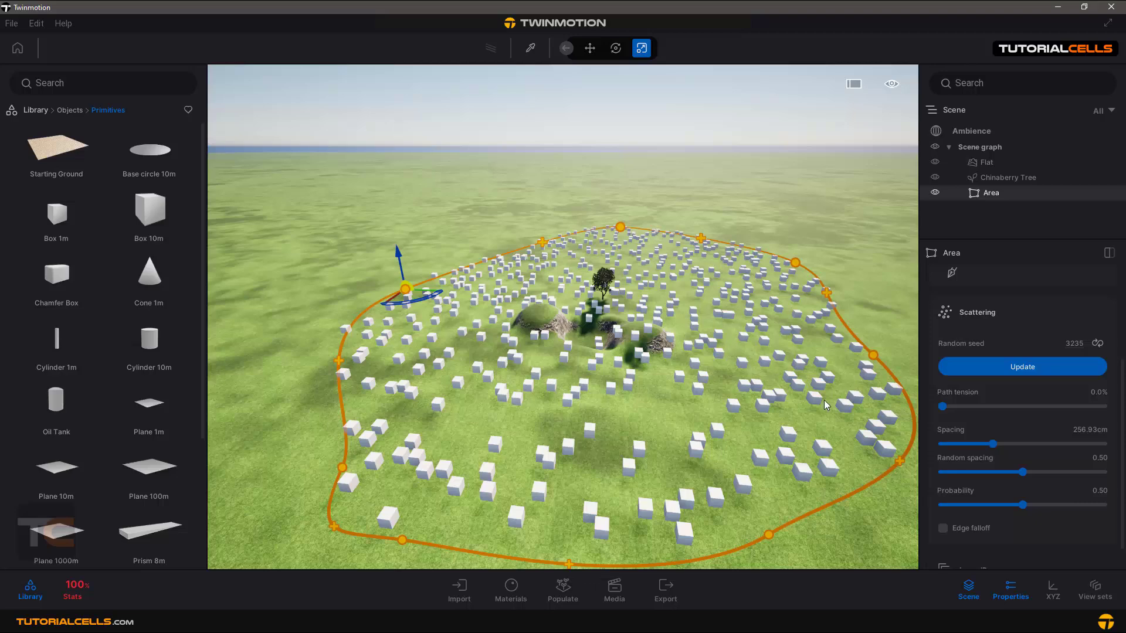
drag(1027, 510, 1099, 512)
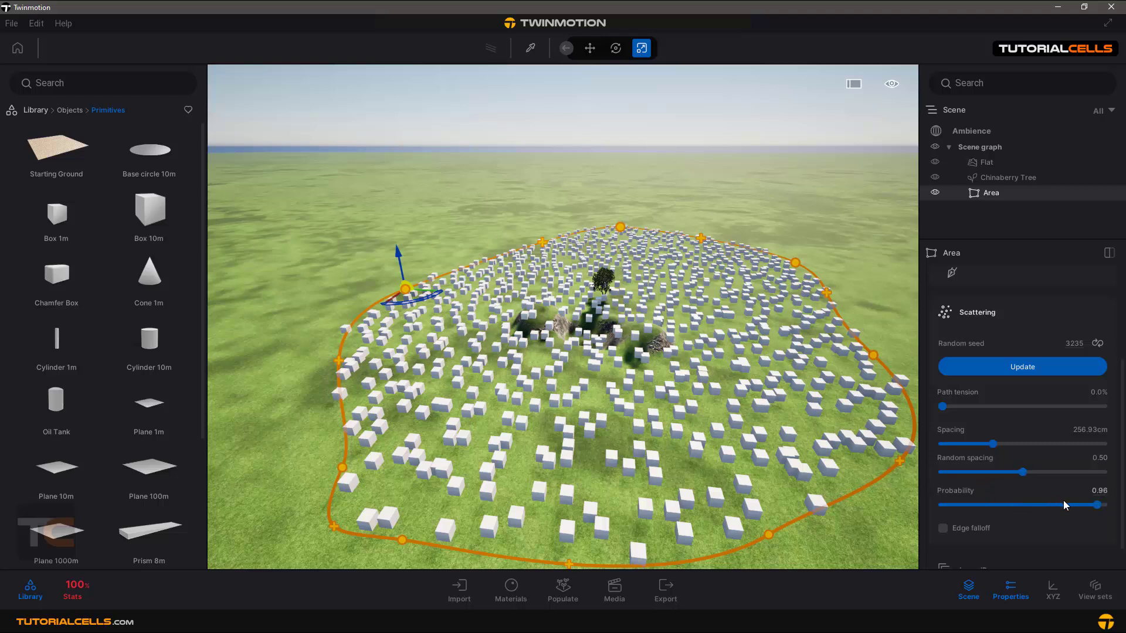
Enable edge falloff with a falloff distance of 802.92 cm
scroll(998, 526, down, 1)
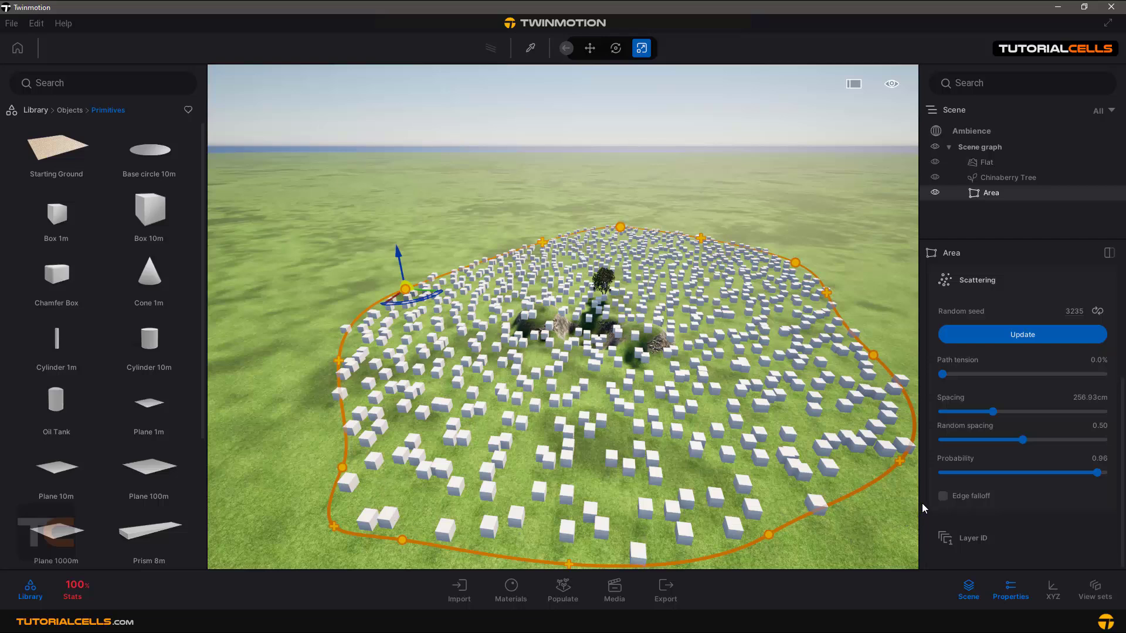
click(944, 497)
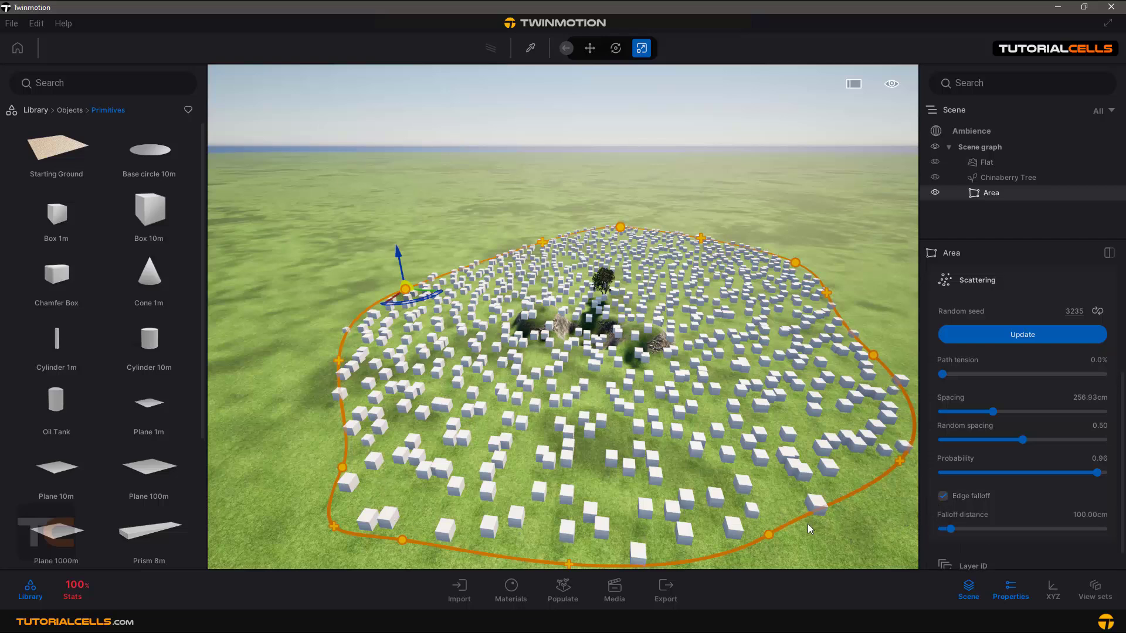
drag(950, 529, 1007, 529)
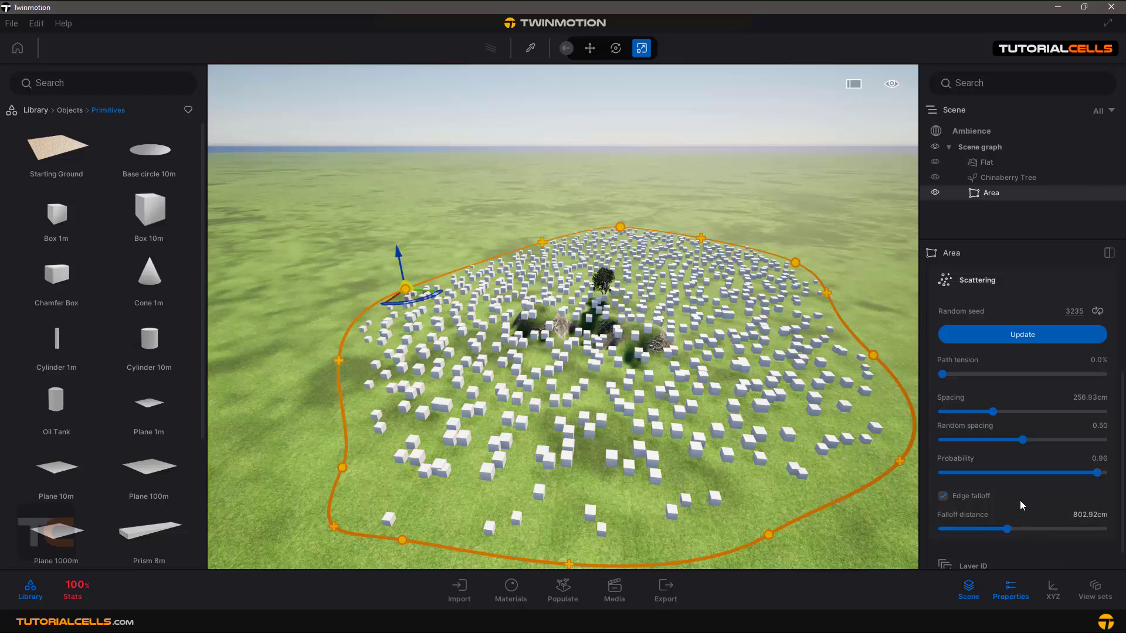
scroll(1016, 487, up, 2)
scroll(1013, 480, up, 3)
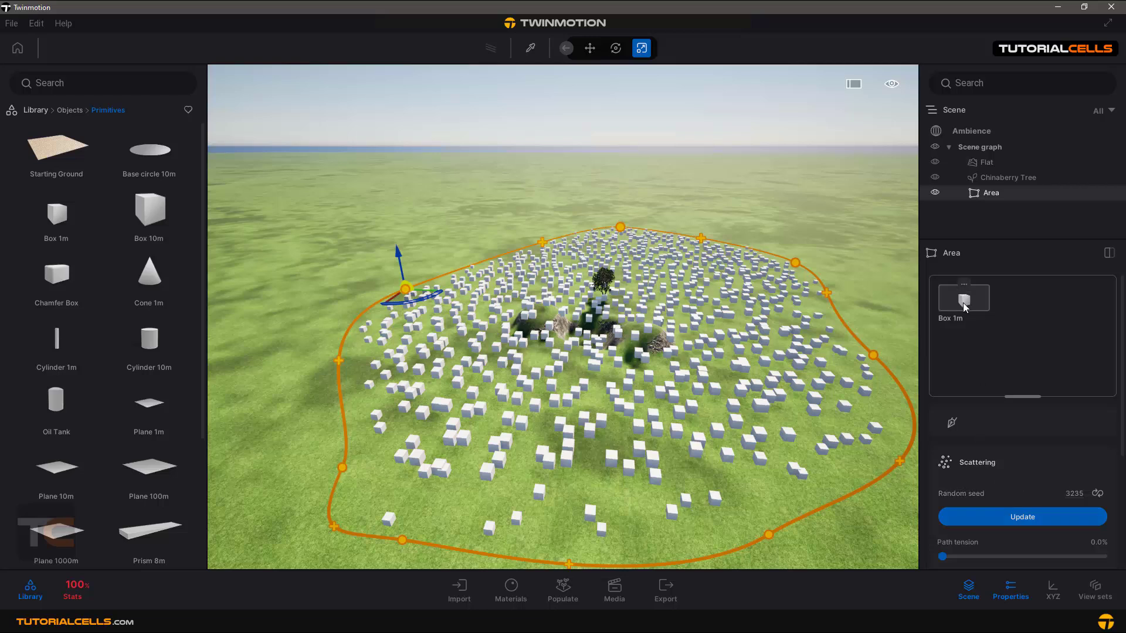
Set Random scale 0.54, Rotation offset 67.83 and Random rotation 0.54 under Settings per object
scroll(1010, 347, down, 10)
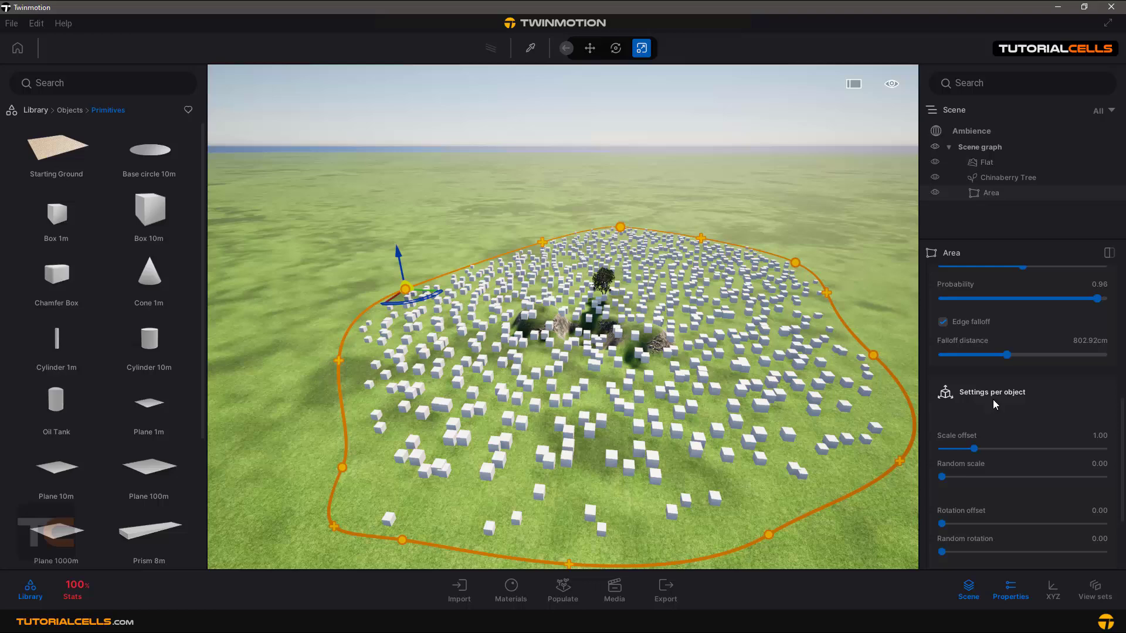
scroll(1010, 400, down, 1)
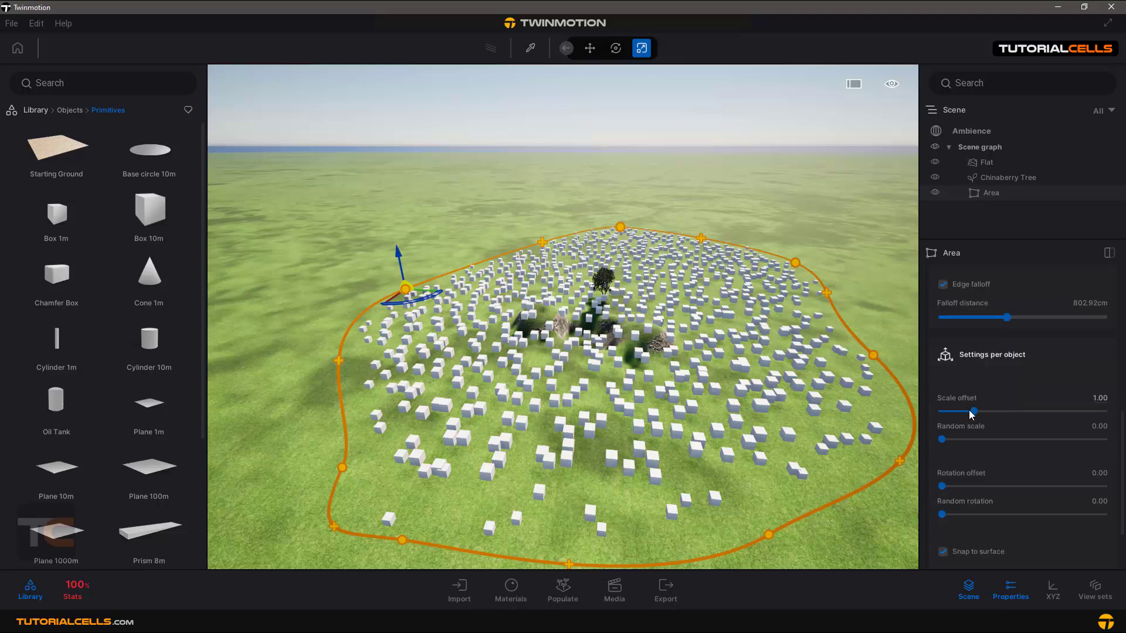
drag(956, 439, 1029, 439)
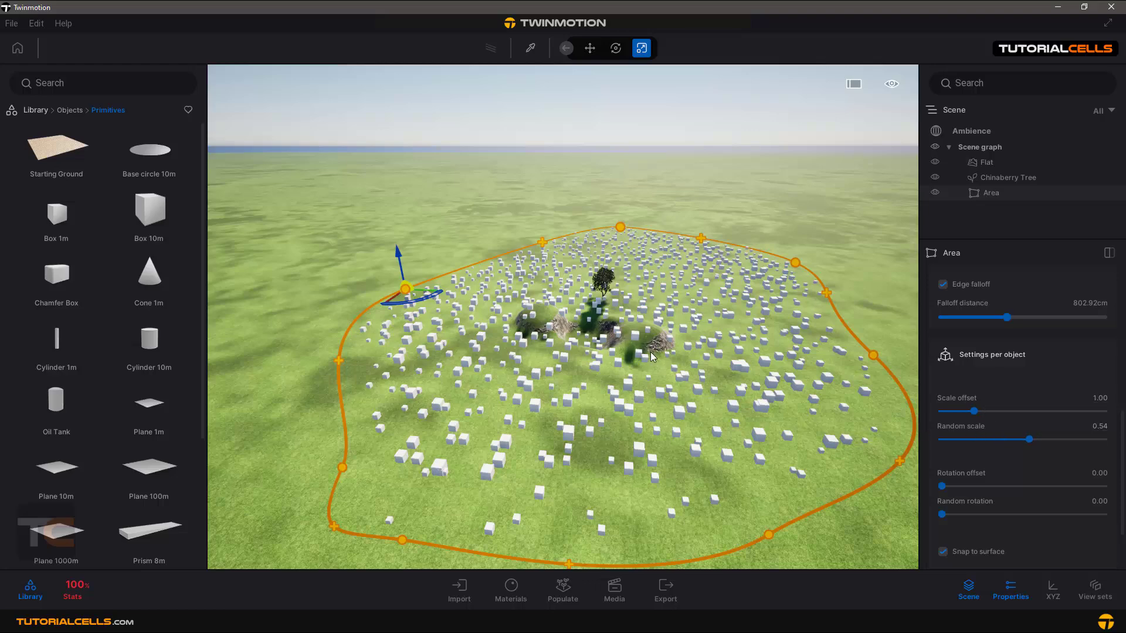
scroll(589, 343, up, 3)
scroll(614, 357, up, 5)
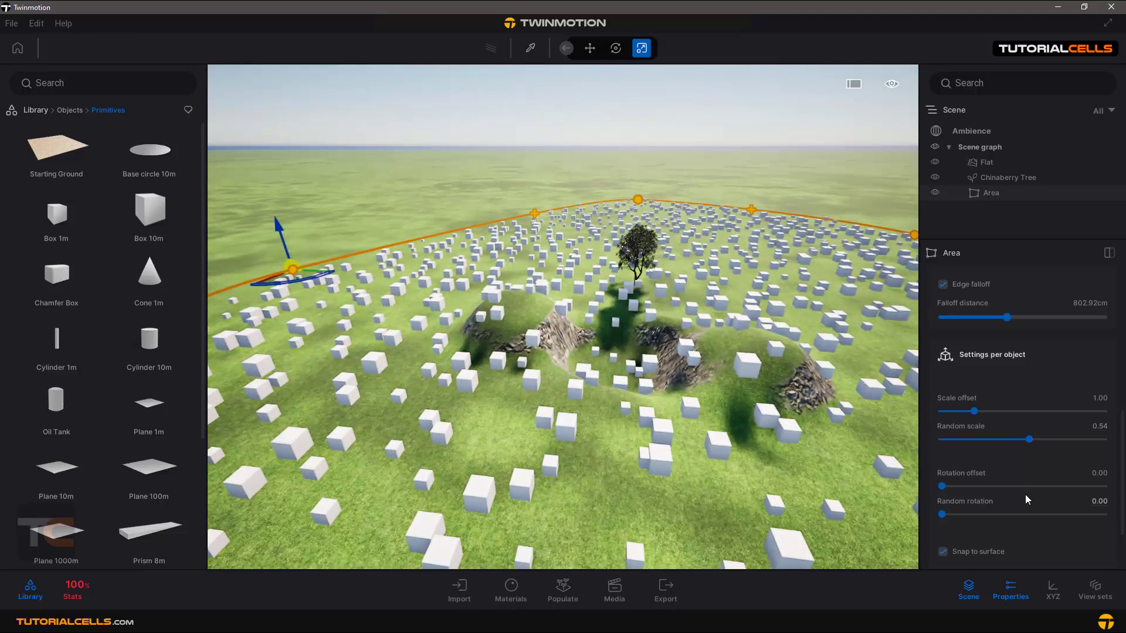
scroll(1025, 495, down, 2)
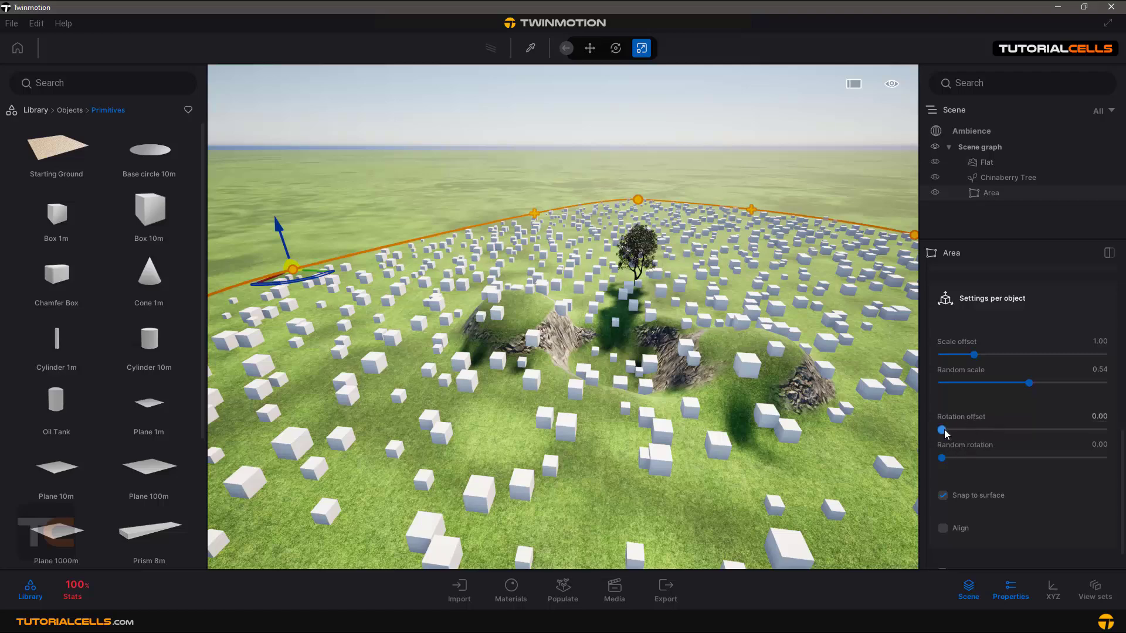
drag(944, 433, 1030, 459)
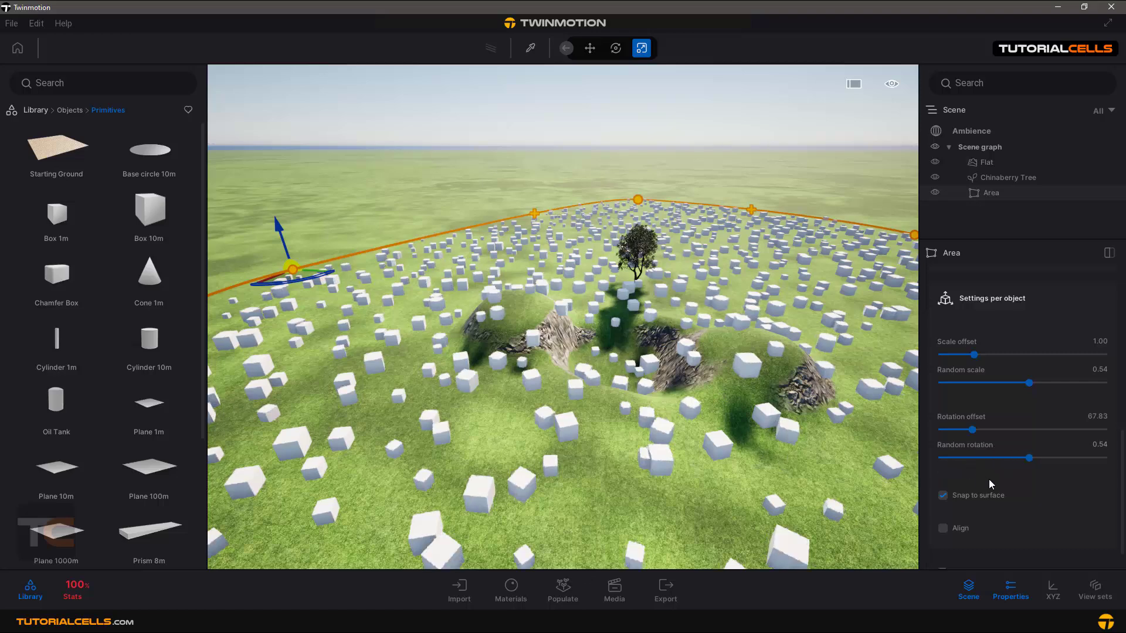
scroll(990, 481, down, 1)
click(943, 460)
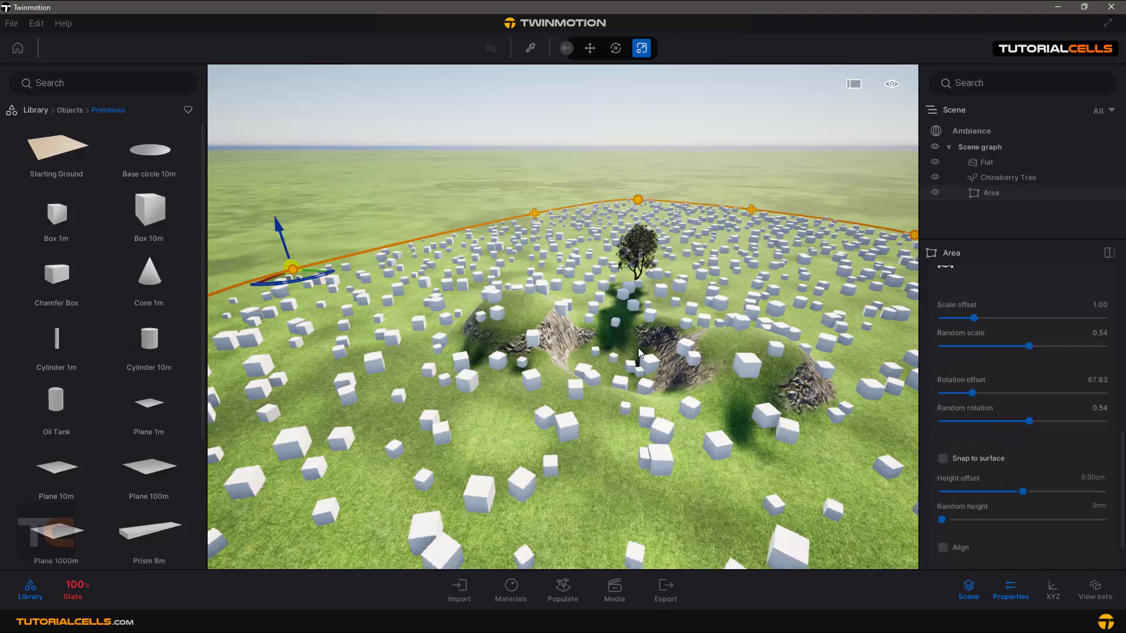
click(943, 458)
click(943, 458)
scroll(987, 478, down, 1)
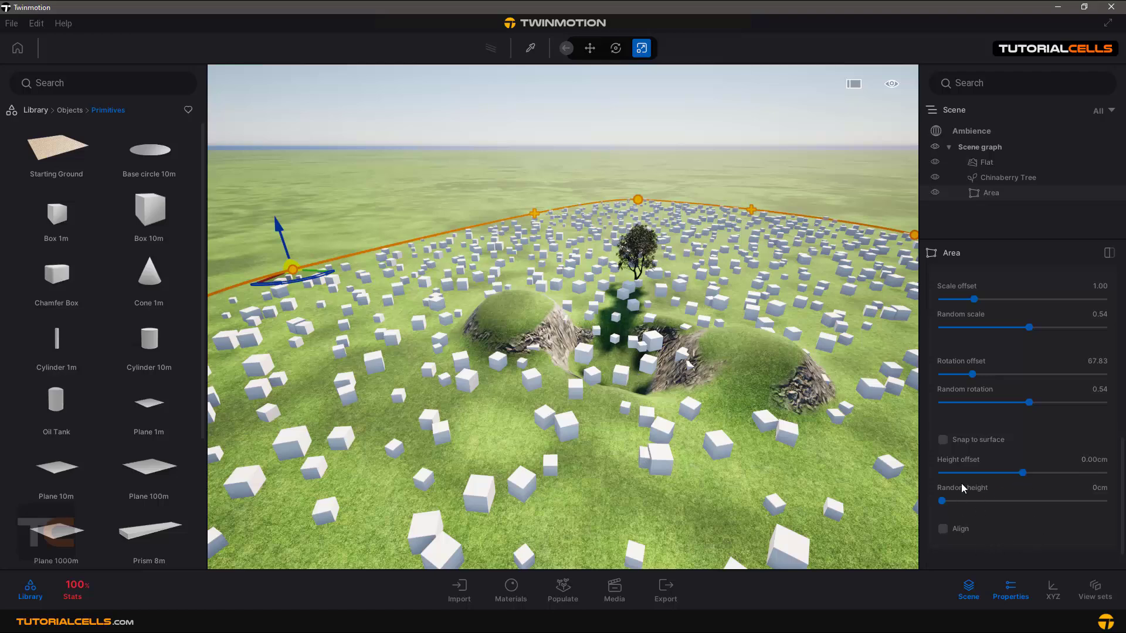
drag(941, 502, 1030, 502)
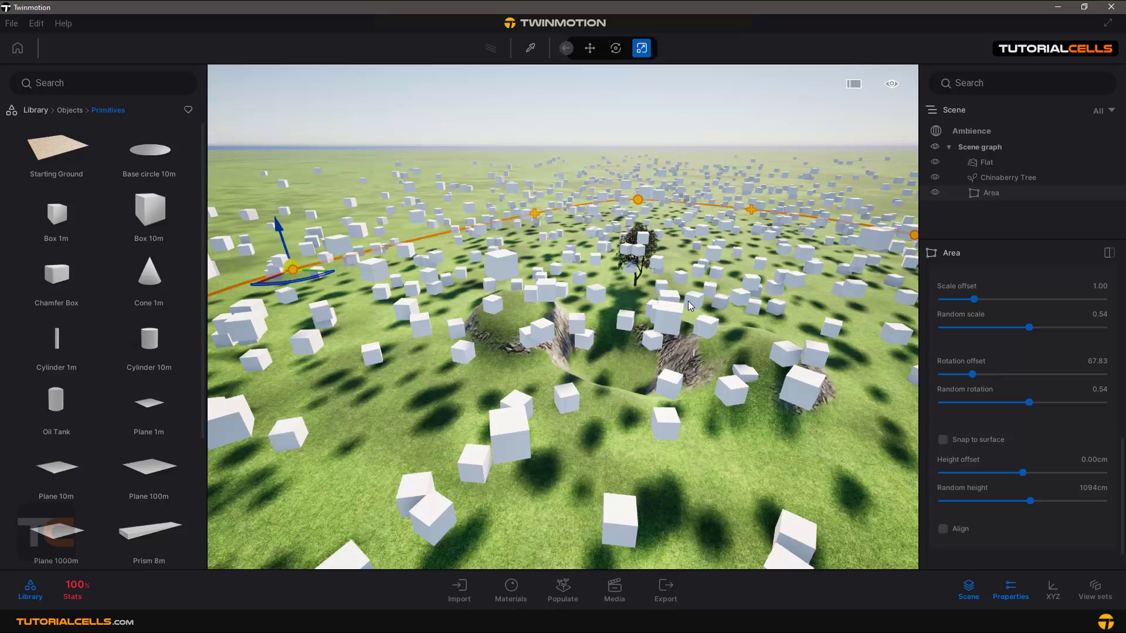
click(973, 442)
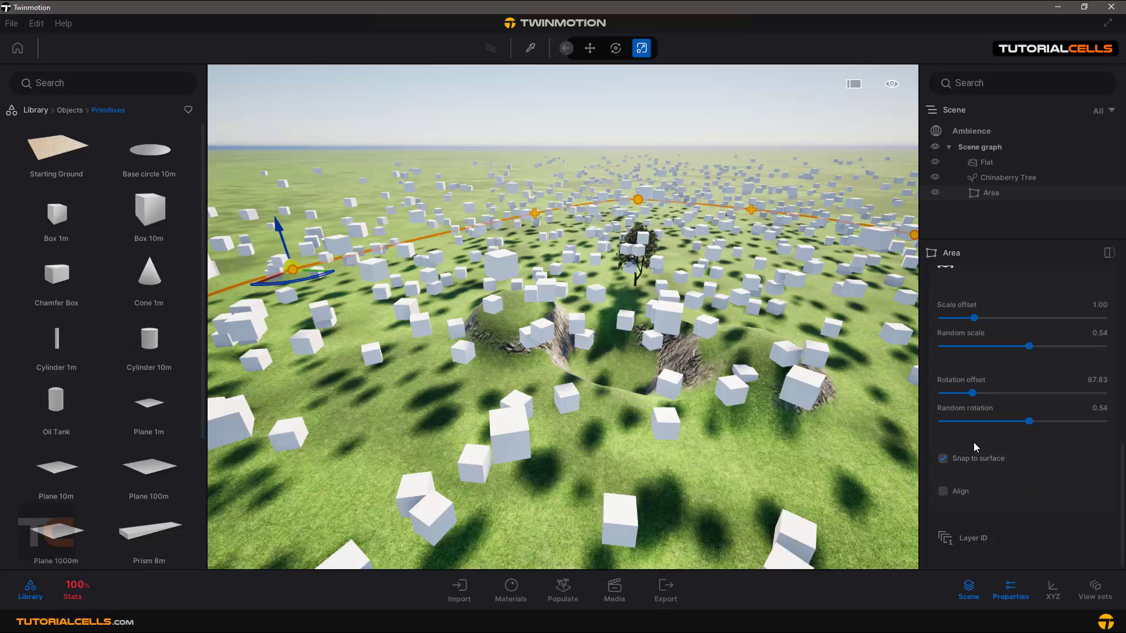
click(944, 459)
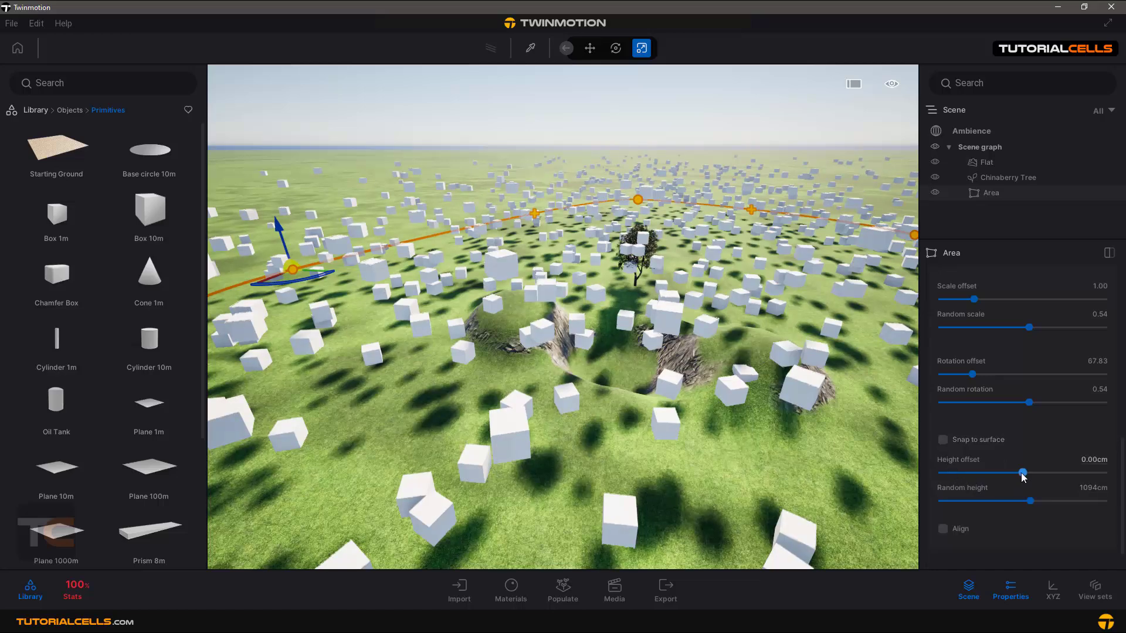
drag(1032, 503, 919, 503)
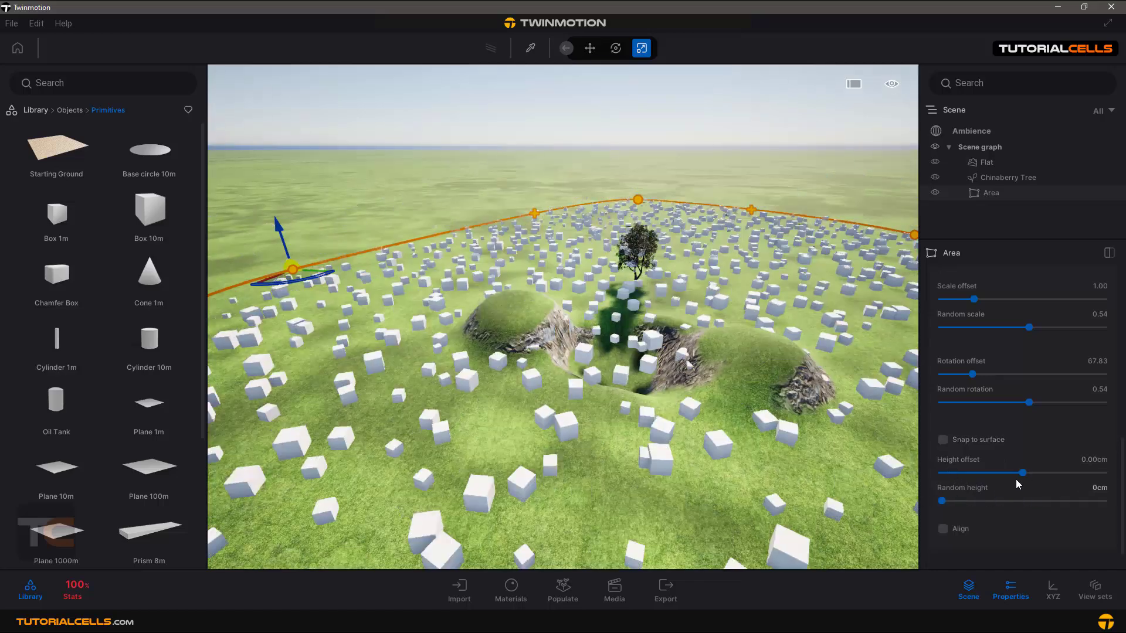
click(969, 441)
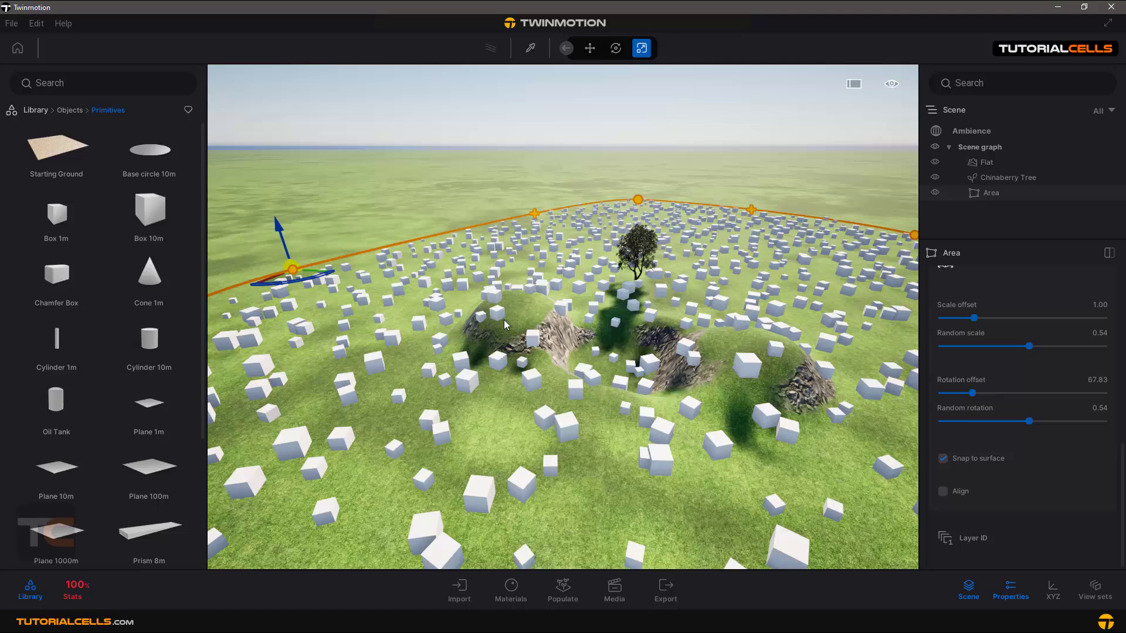
scroll(503, 320, up, 5)
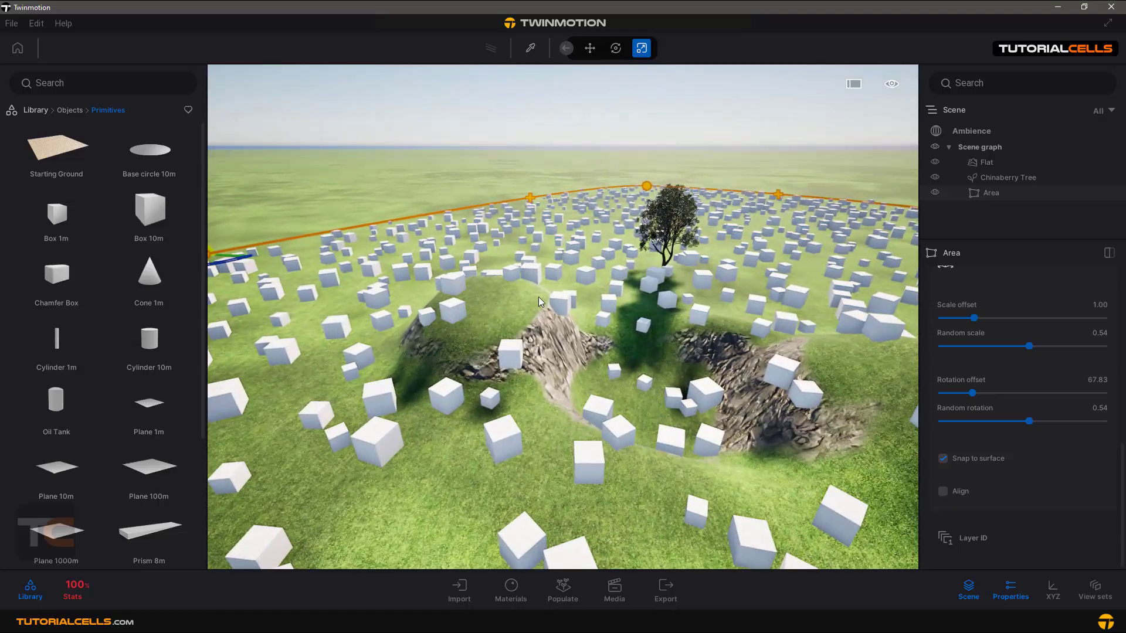
Enable Align under Settings per object so boxes follow the mounds' slope
click(945, 491)
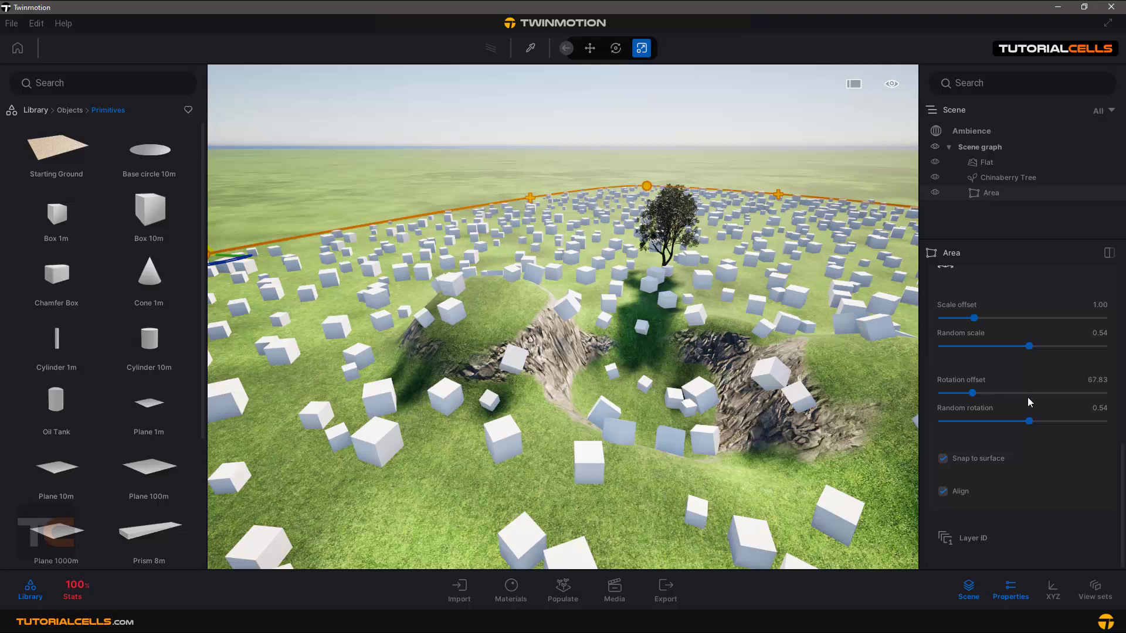
scroll(1035, 452, up, 5)
scroll(598, 373, down, 10)
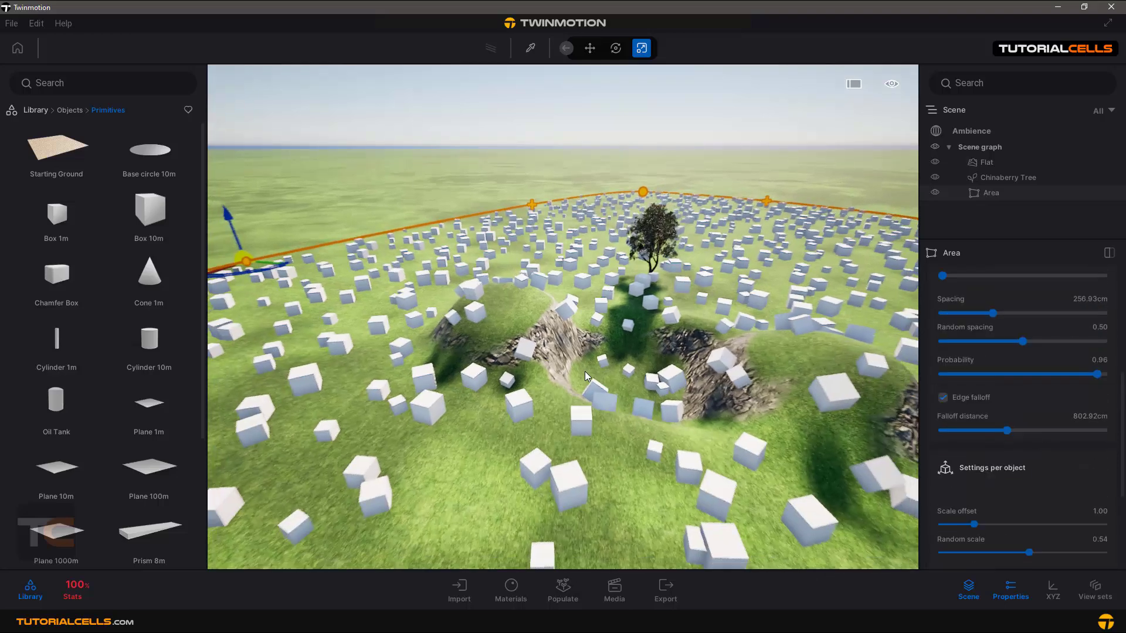
scroll(586, 373, down, 5)
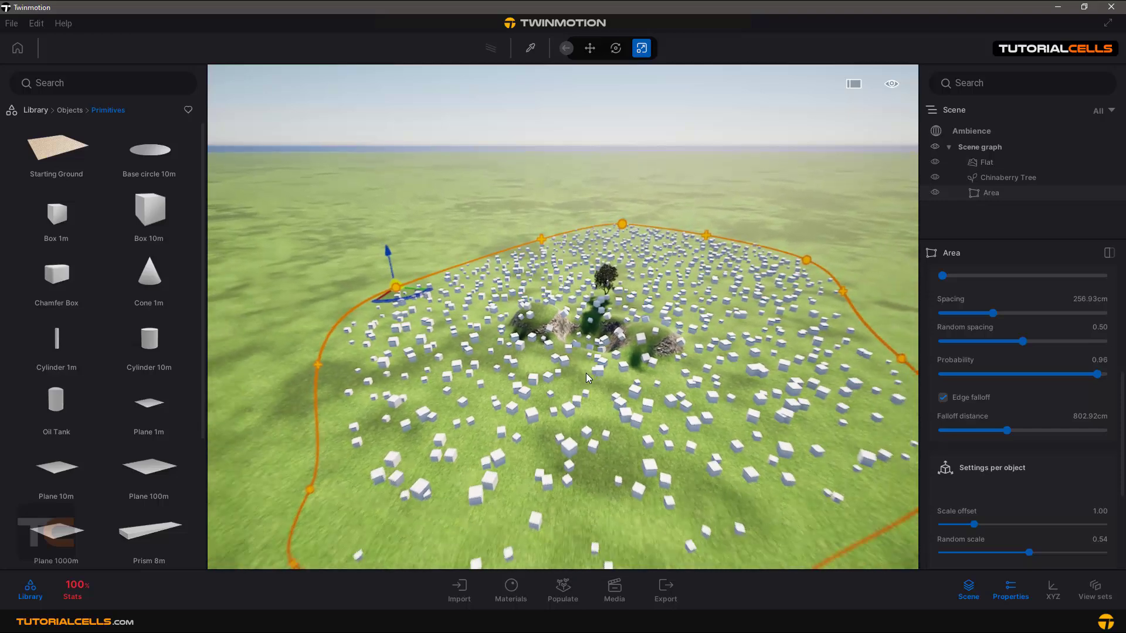
Copy the boxed Area to the upper left, then pull the original's bottom outline point inward
click(991, 194)
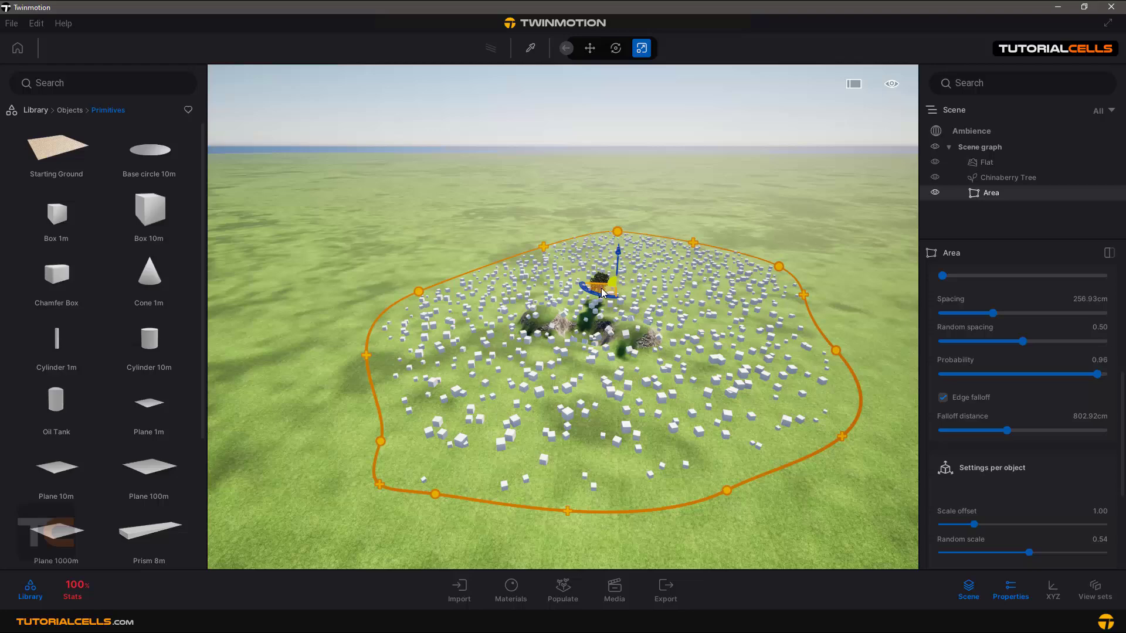
alt+drag(602, 294, 366, 235)
click(520, 380)
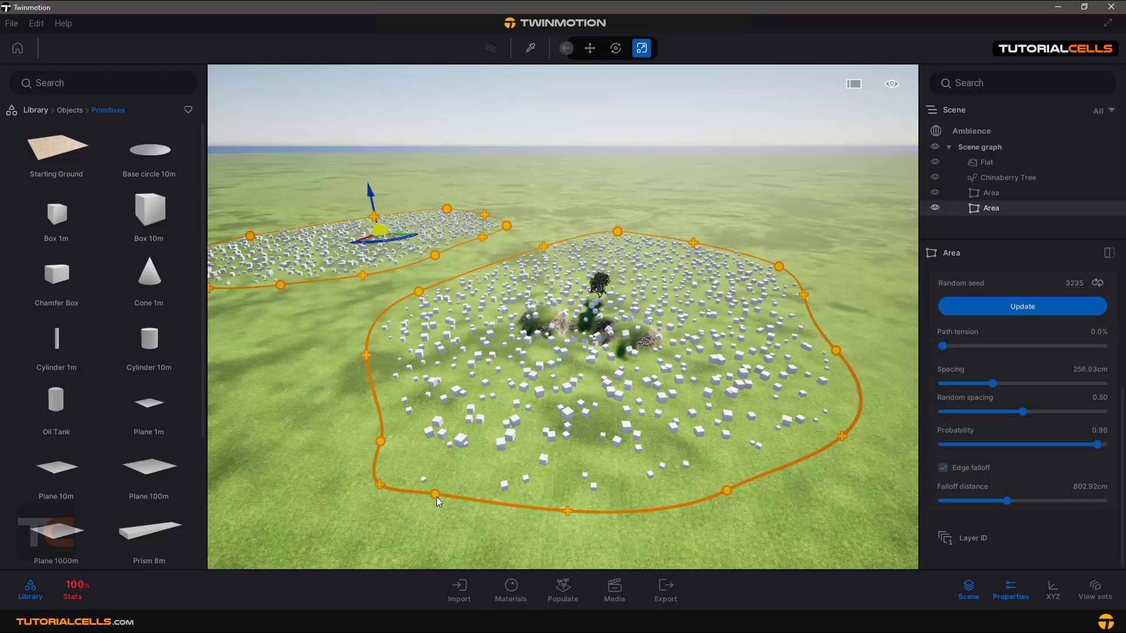
click(990, 196)
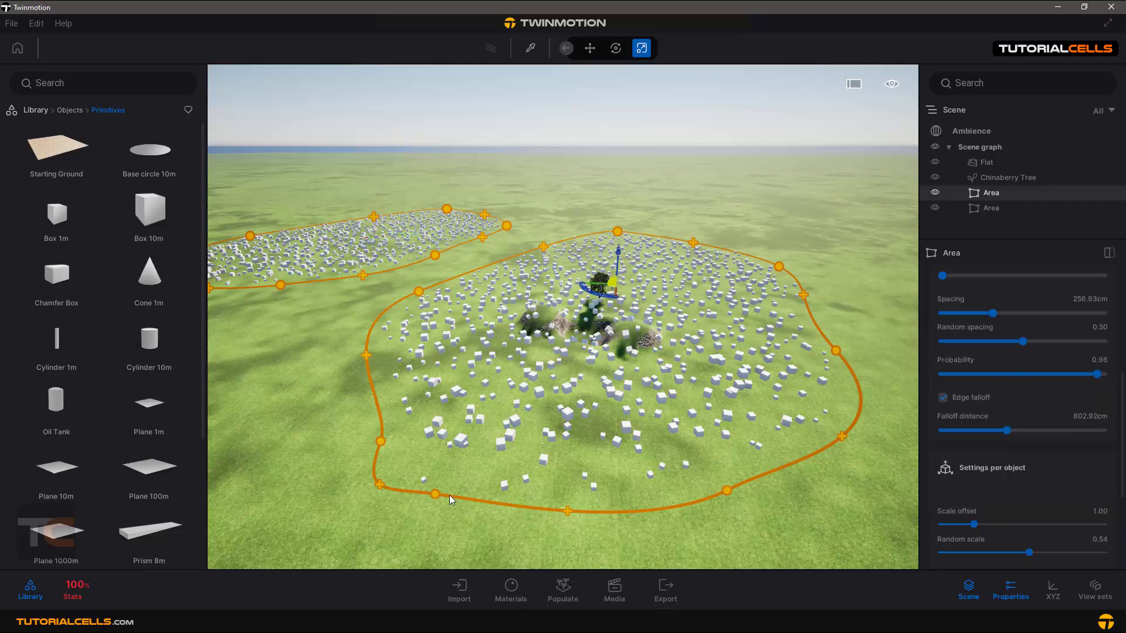
drag(435, 498, 573, 393)
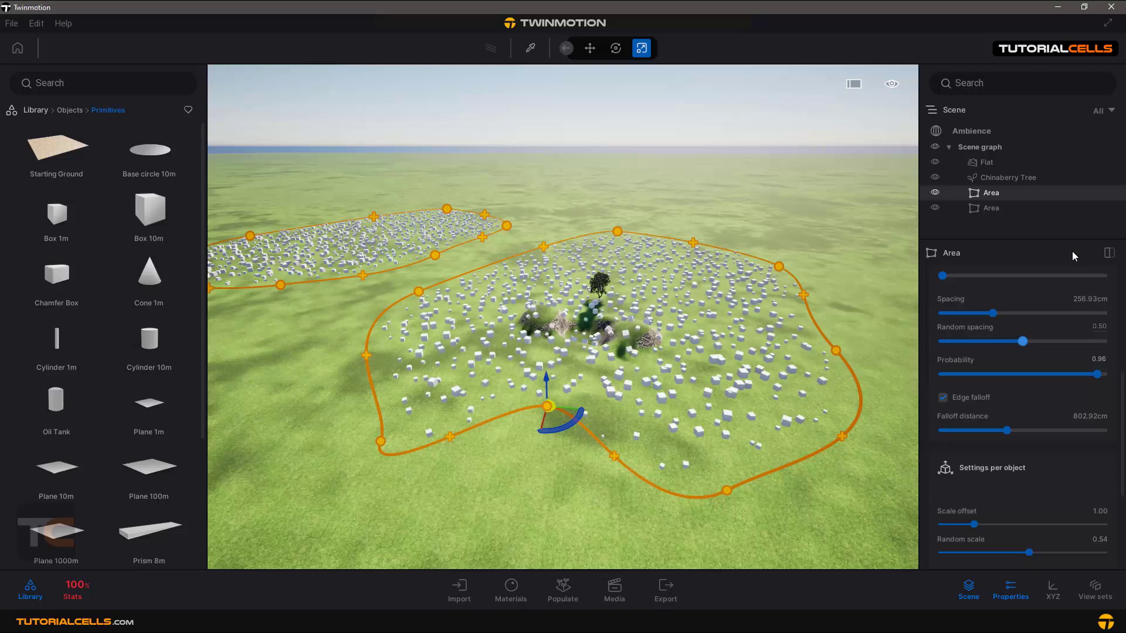
Add Cylinder 1m from Library Primitives to the original Area's objects alongside Box 1m
scroll(1032, 316, up, 5)
scroll(1032, 322, up, 2)
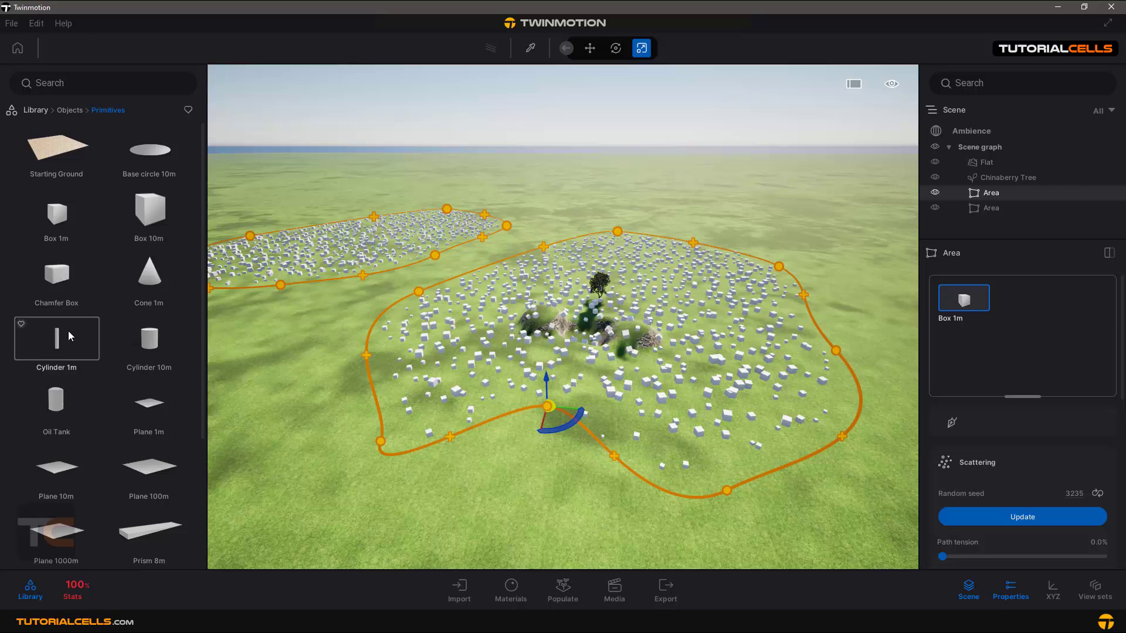
click(807, 344)
drag(807, 344, 1034, 336)
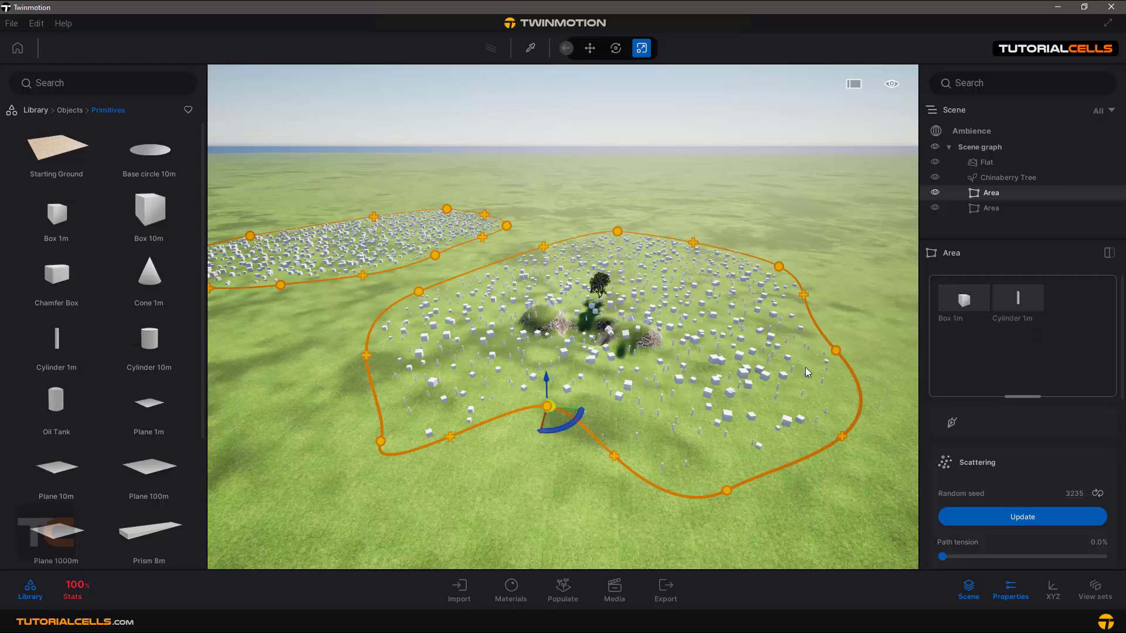
scroll(662, 404, up, 5)
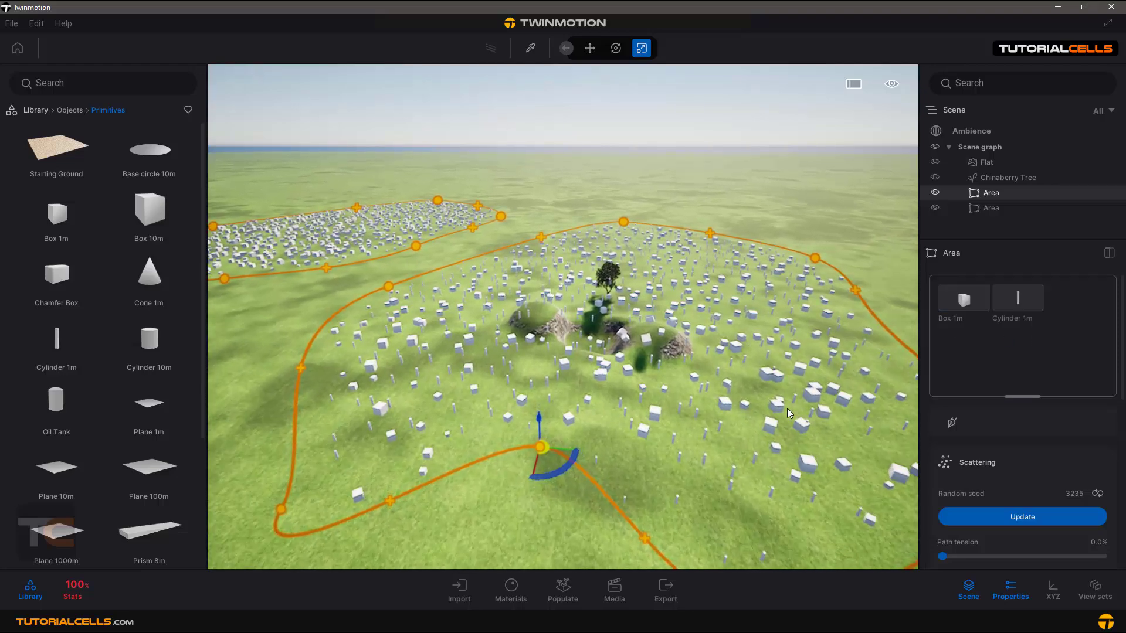